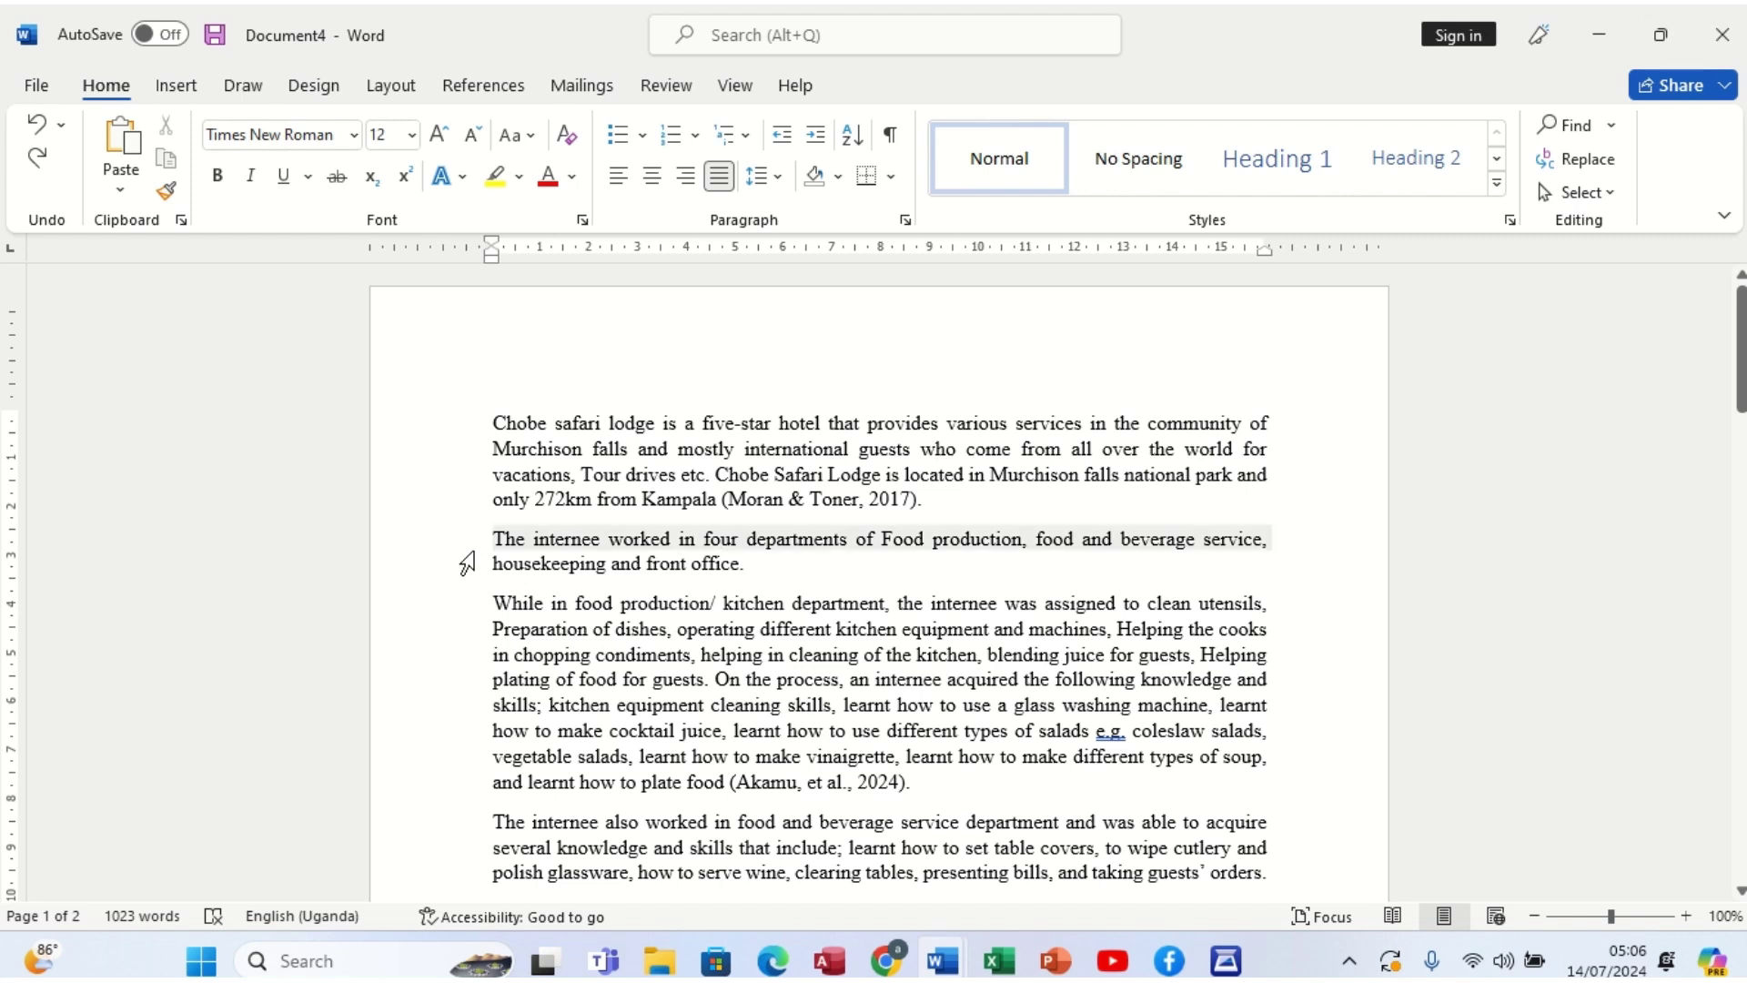
Step: Put the insertion point right after 'internee' in the second paragraph and bring up the References tools
{"action": "double_click", "coordinate": [467, 550]}
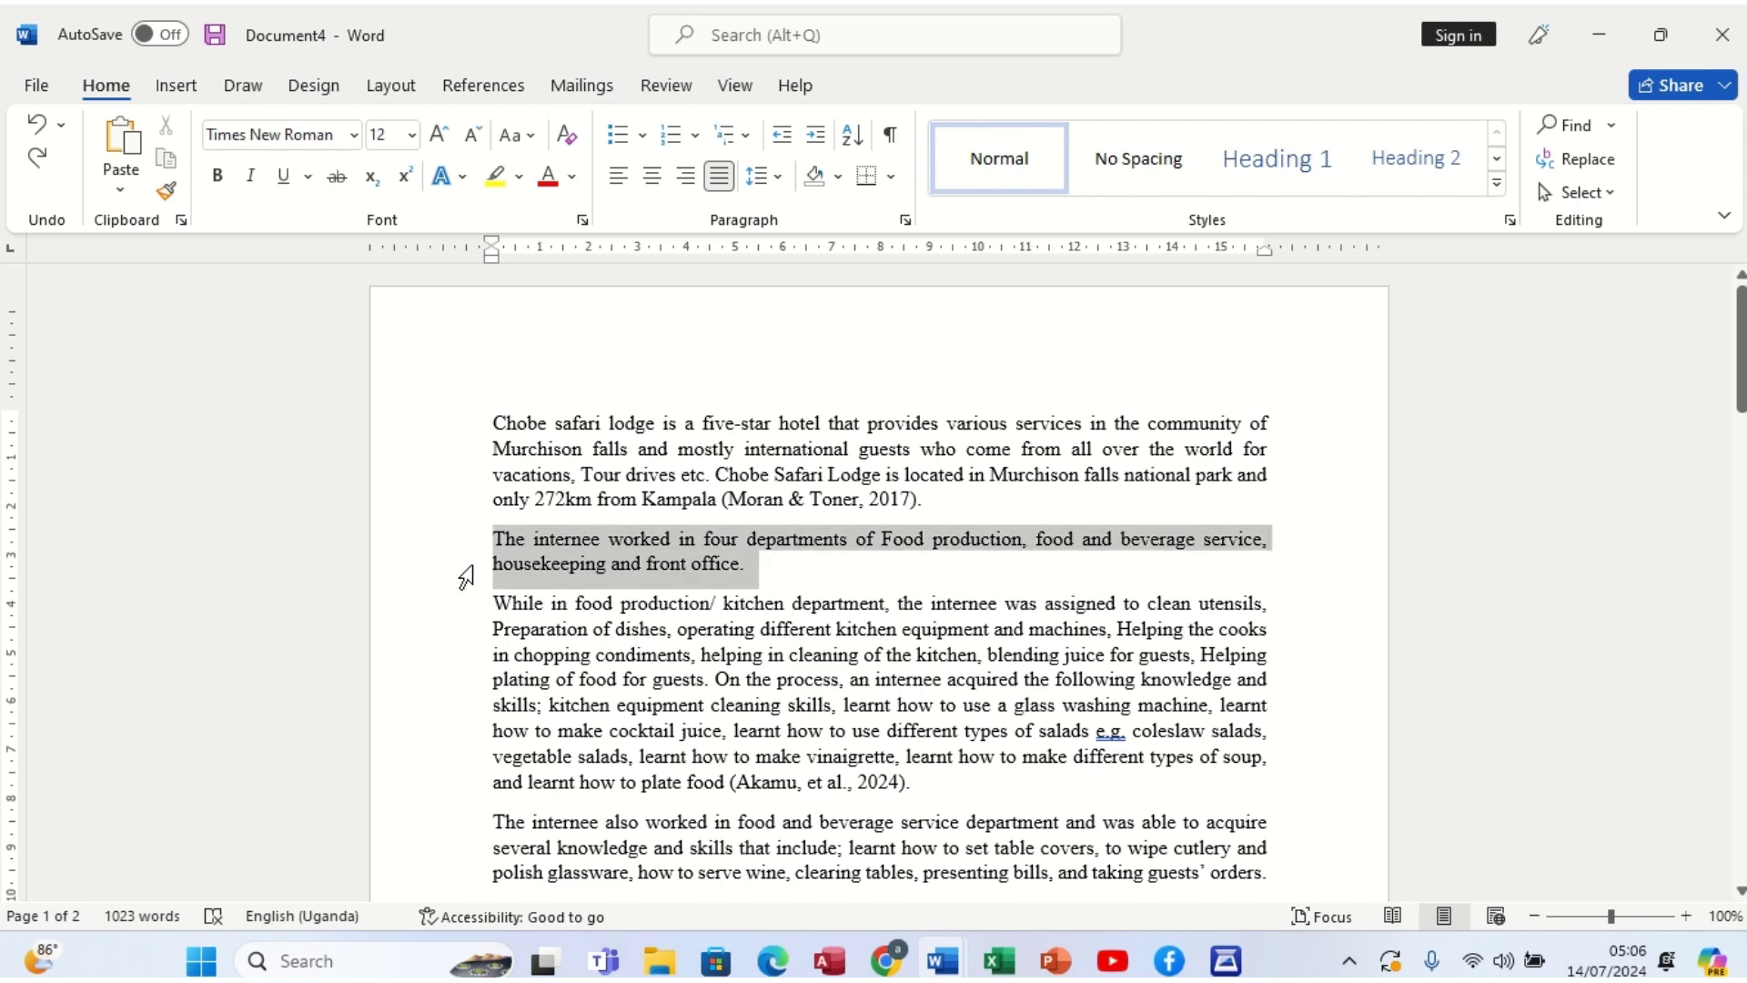
{"action": "left_click", "coordinate": [734, 566]}
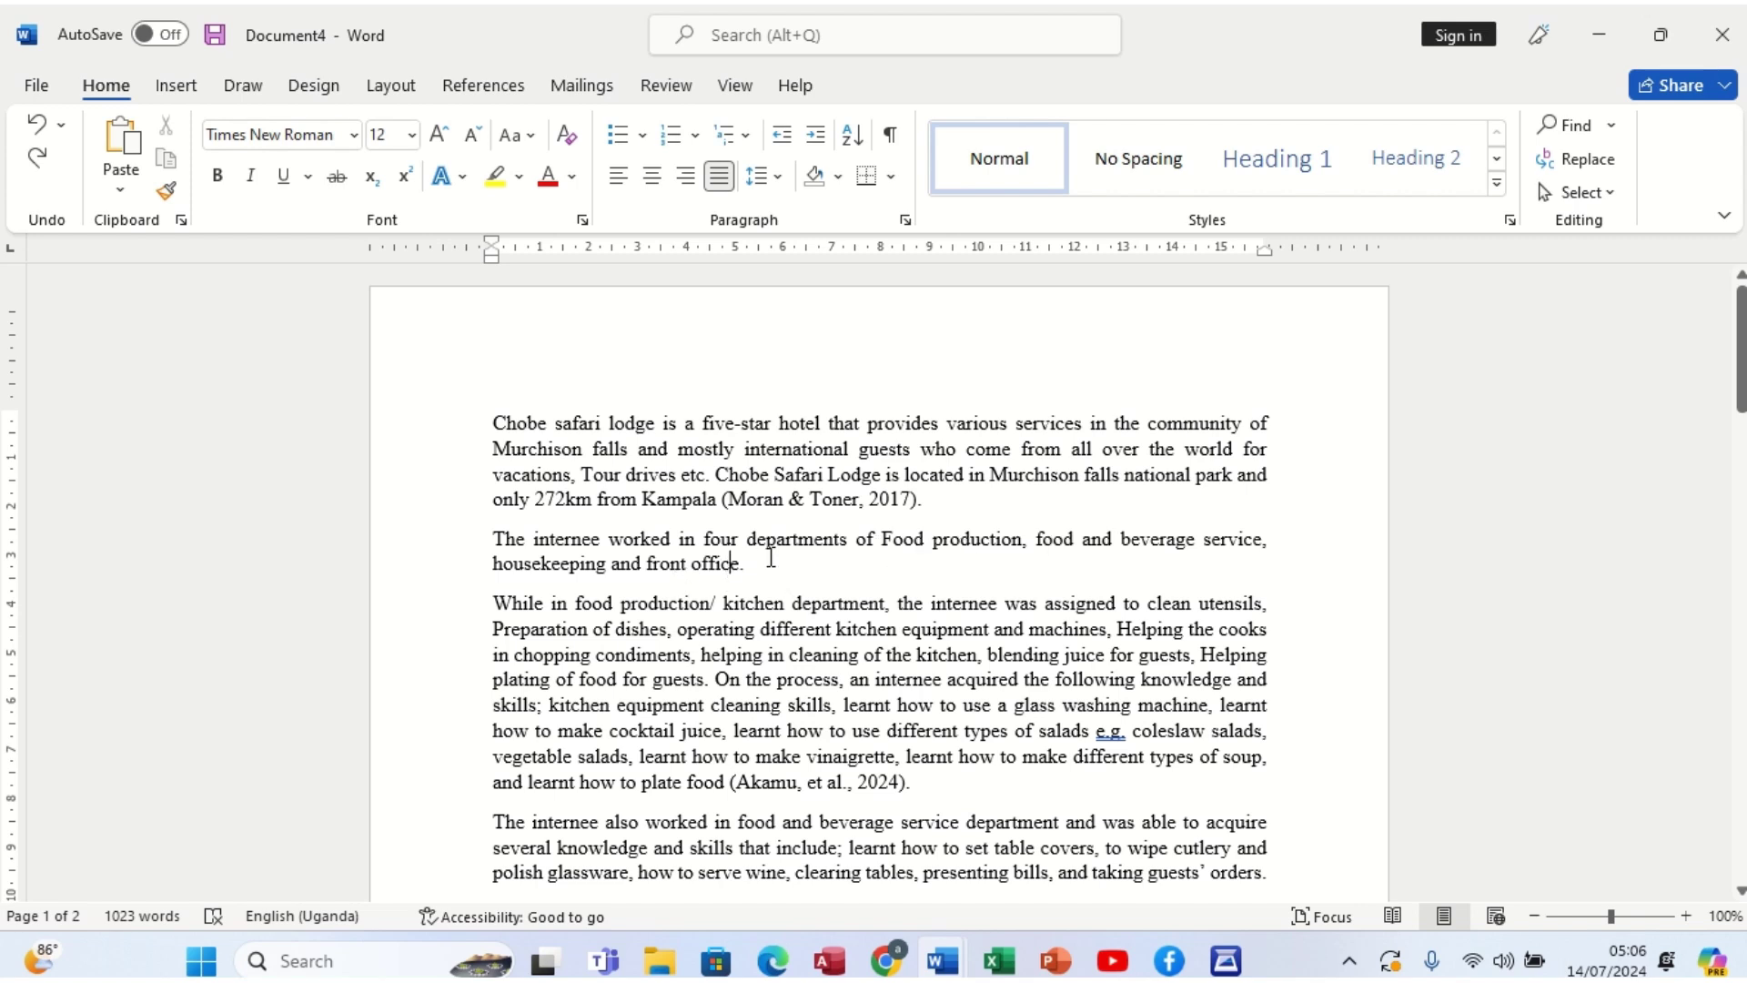
{"action": "left_click", "coordinate": [600, 539]}
{"action": "left_click", "coordinate": [503, 91]}
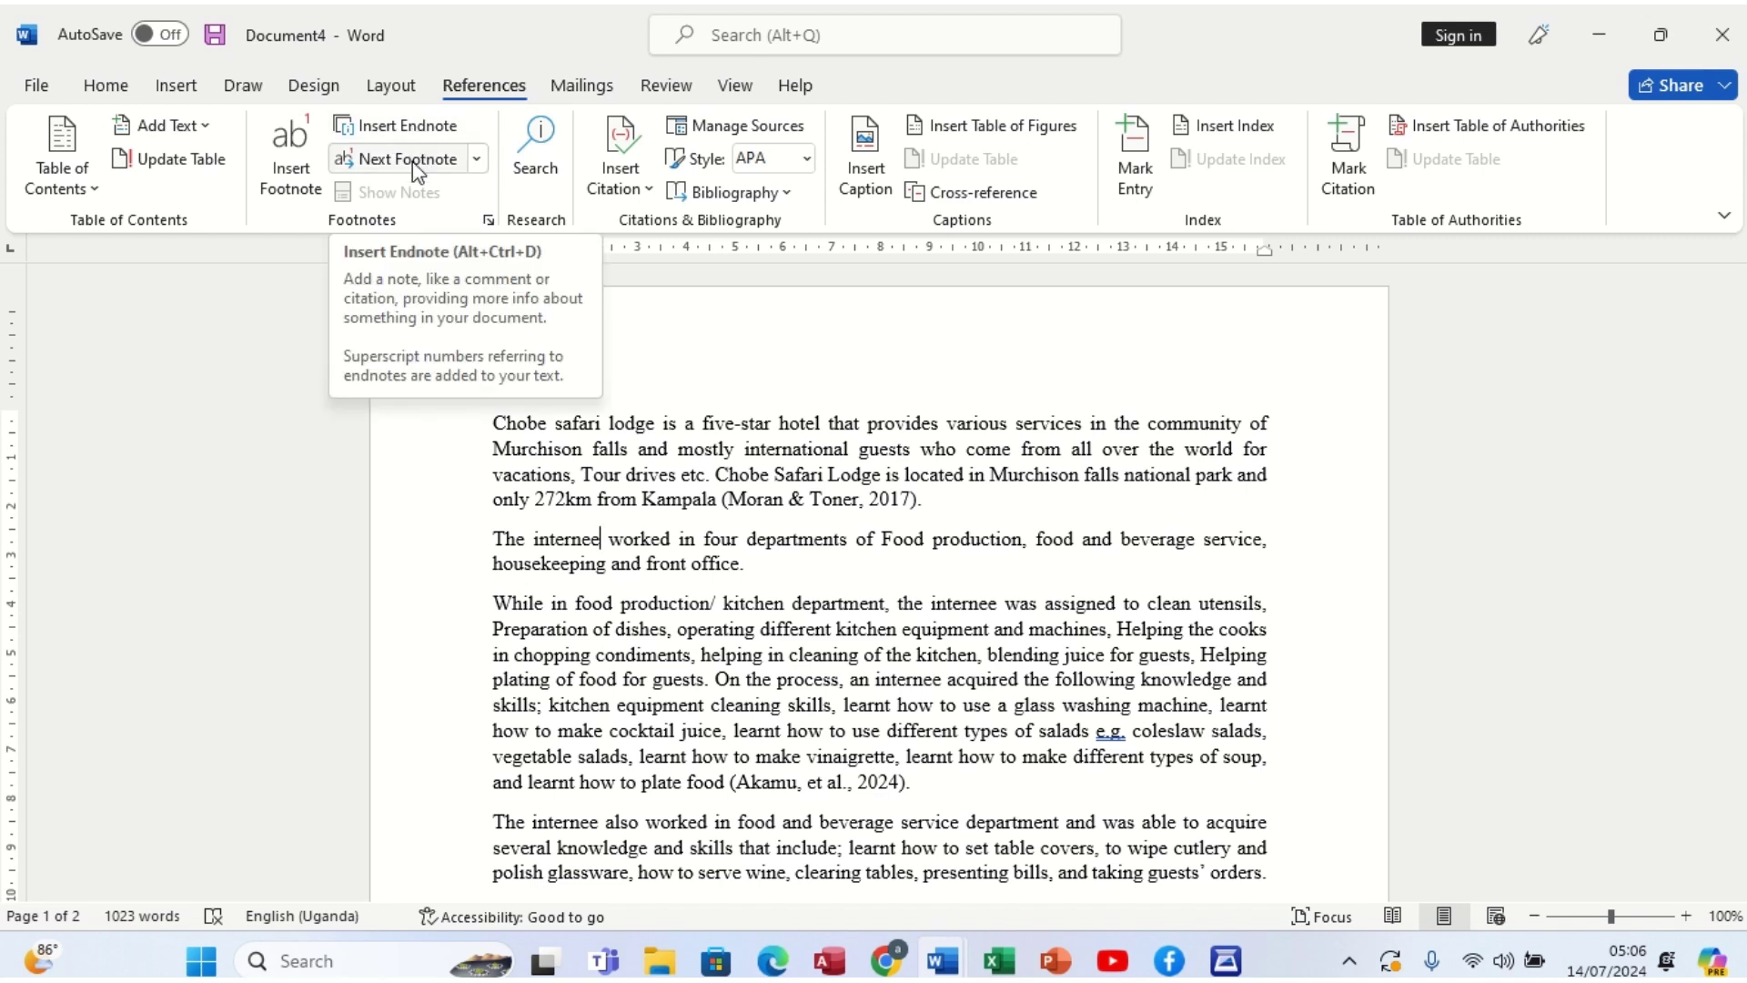
Step: Insert footnote 1 reading 'This is a student who is practicing their program in a workplace.'
{"action": "left_click", "coordinate": [291, 188]}
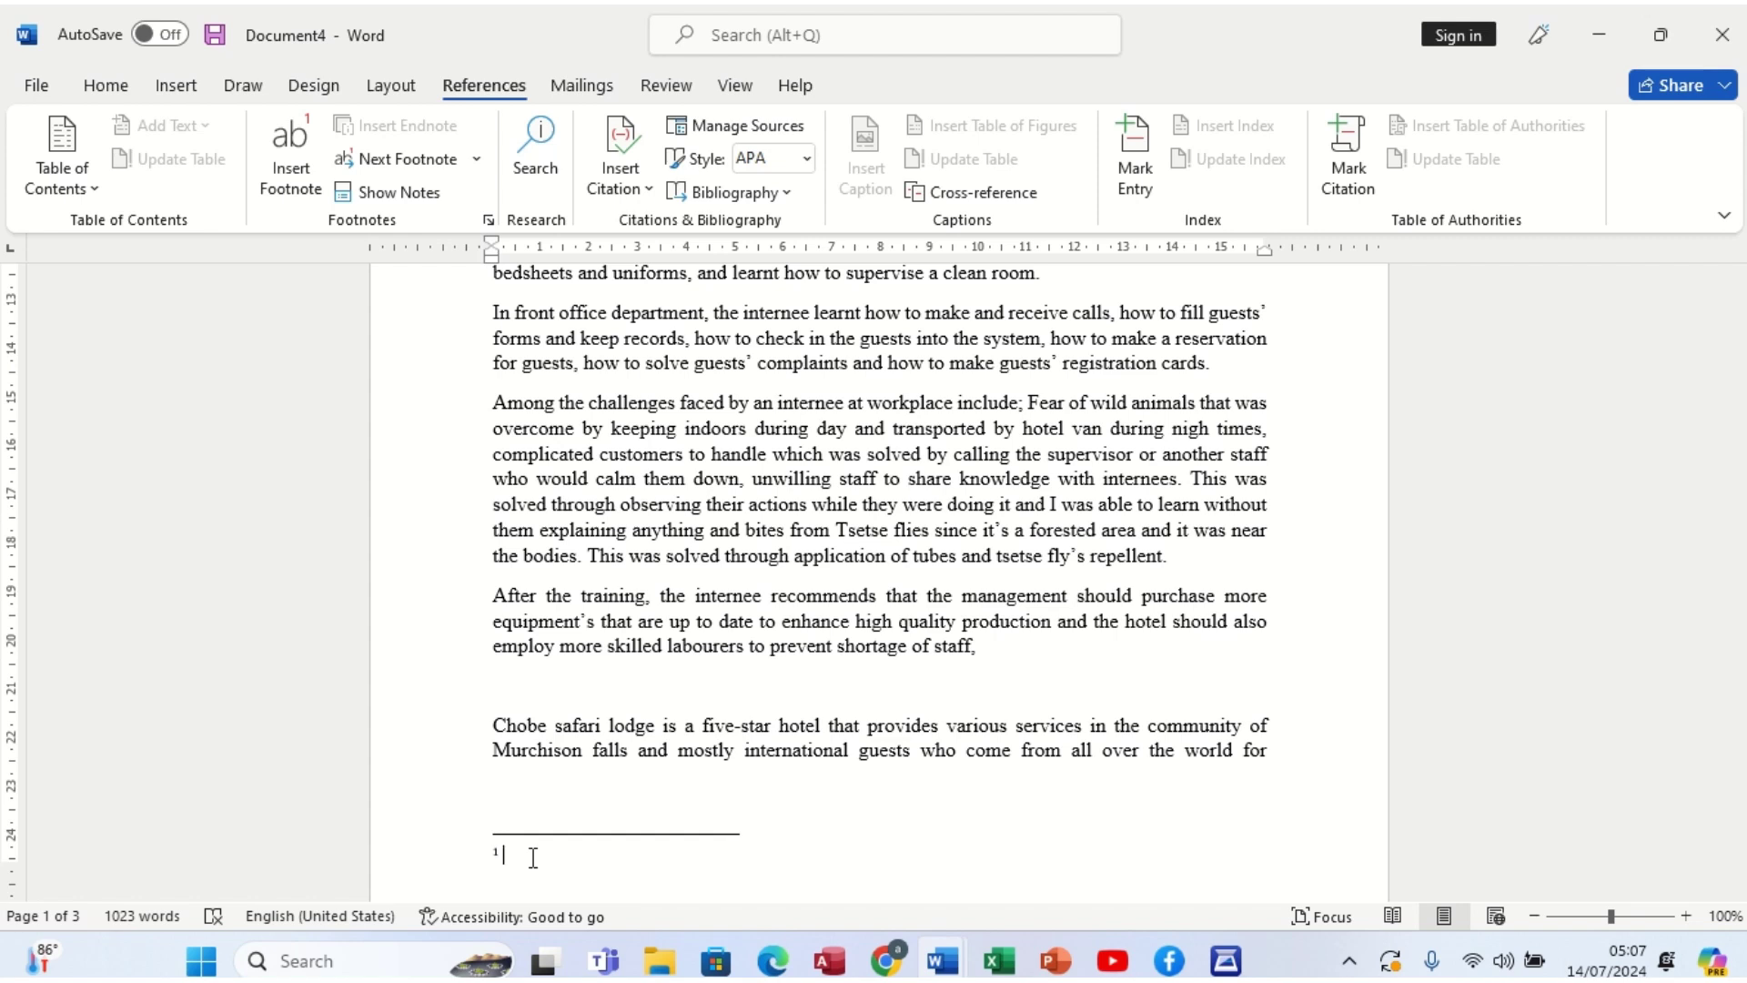
{"action": "type", "text": "This i"}
{"action": "type", "text": "s a student "}
{"action": "type", "text": "who I ="}
{"action": "key", "text": "BackSpace"}
{"action": "key", "text": "BackSpace"}
{"action": "key", "text": "BackSpace"}
{"action": "type", "text": "is orc"}
{"action": "key", "text": "BackSpace"}
{"action": "key", "text": "BackSpace"}
{"action": "key", "text": "BackSpace"}
{"action": "type", "text": "practicing"}
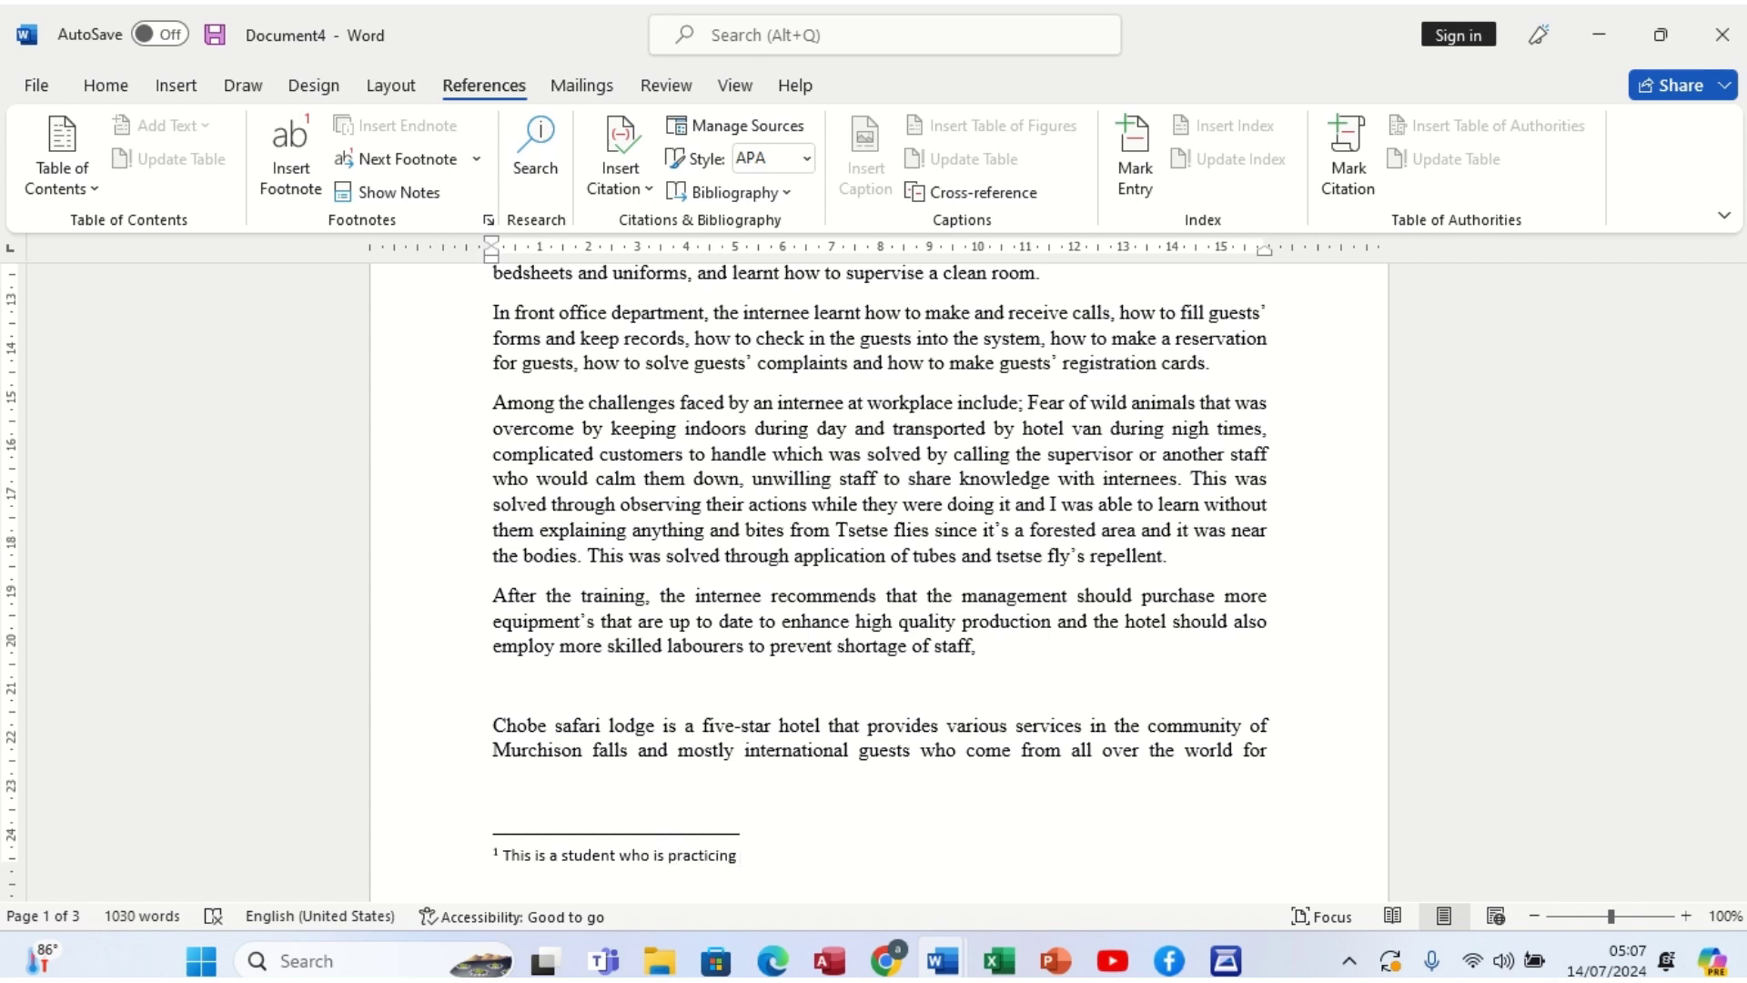
{"action": "type", "text": " their program in a work"}
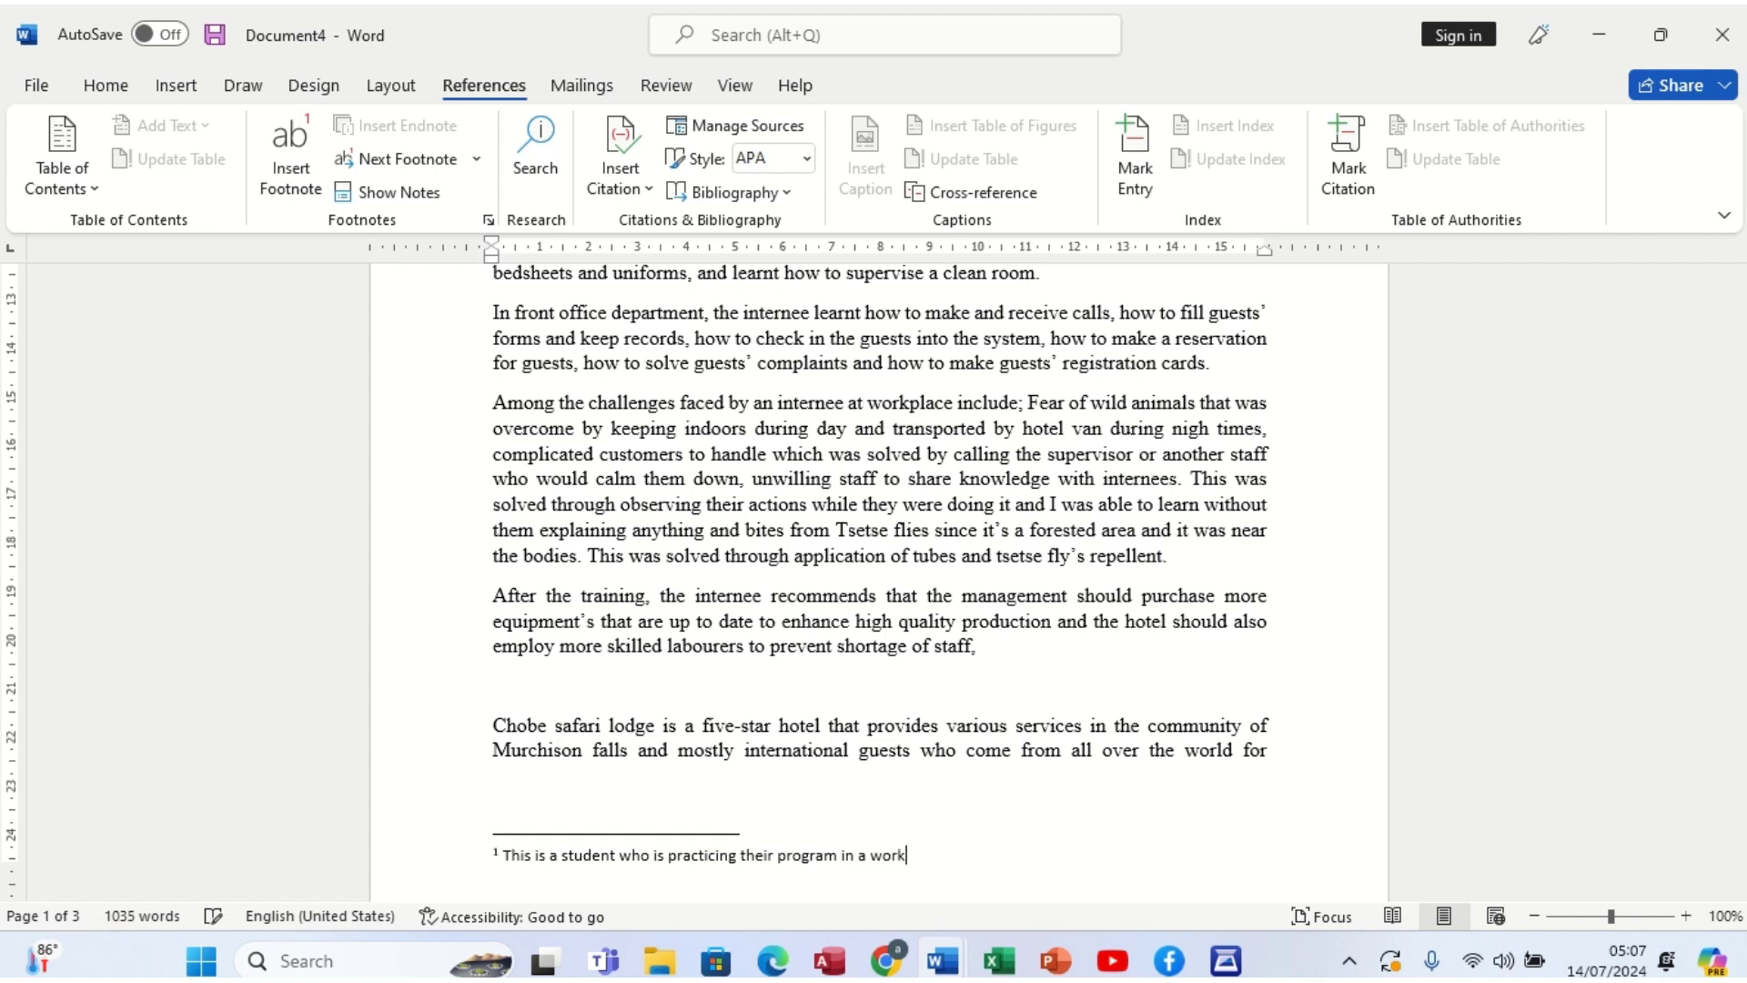
{"action": "type", "text": "place."}
Step: Return to the body text and preview footnote 1's mark after 'internee'
{"action": "left_click", "coordinate": [737, 806]}
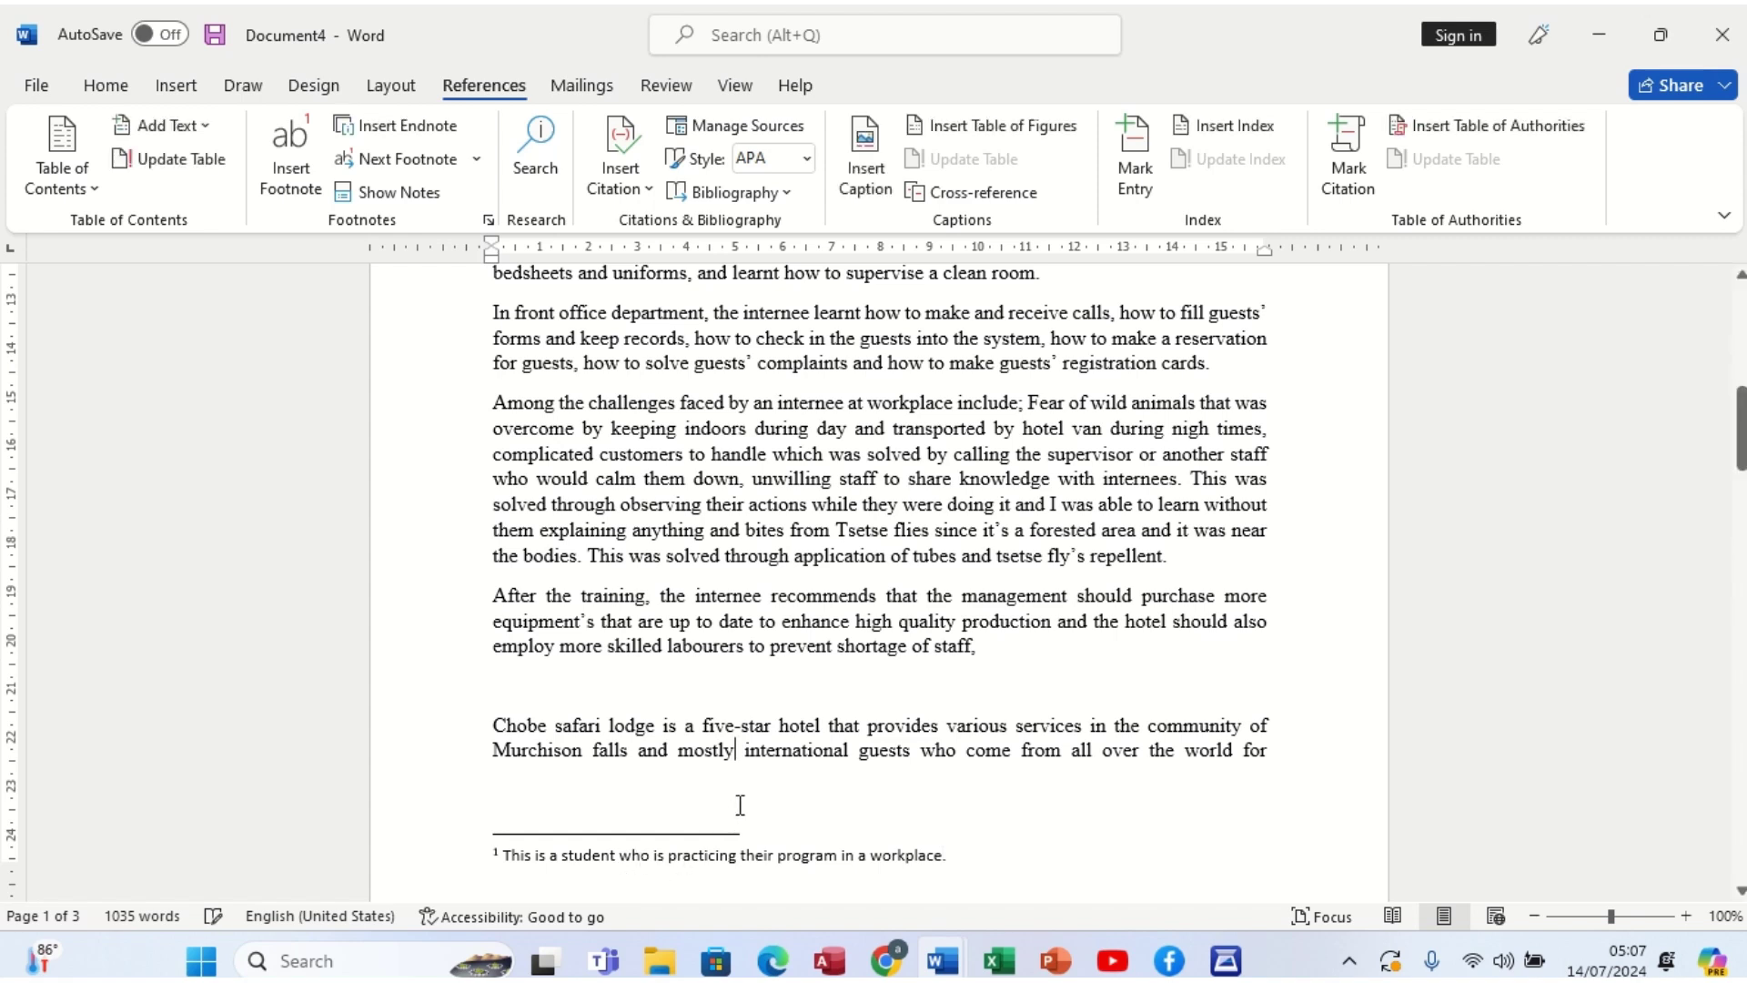
{"action": "left_click", "coordinate": [499, 854]}
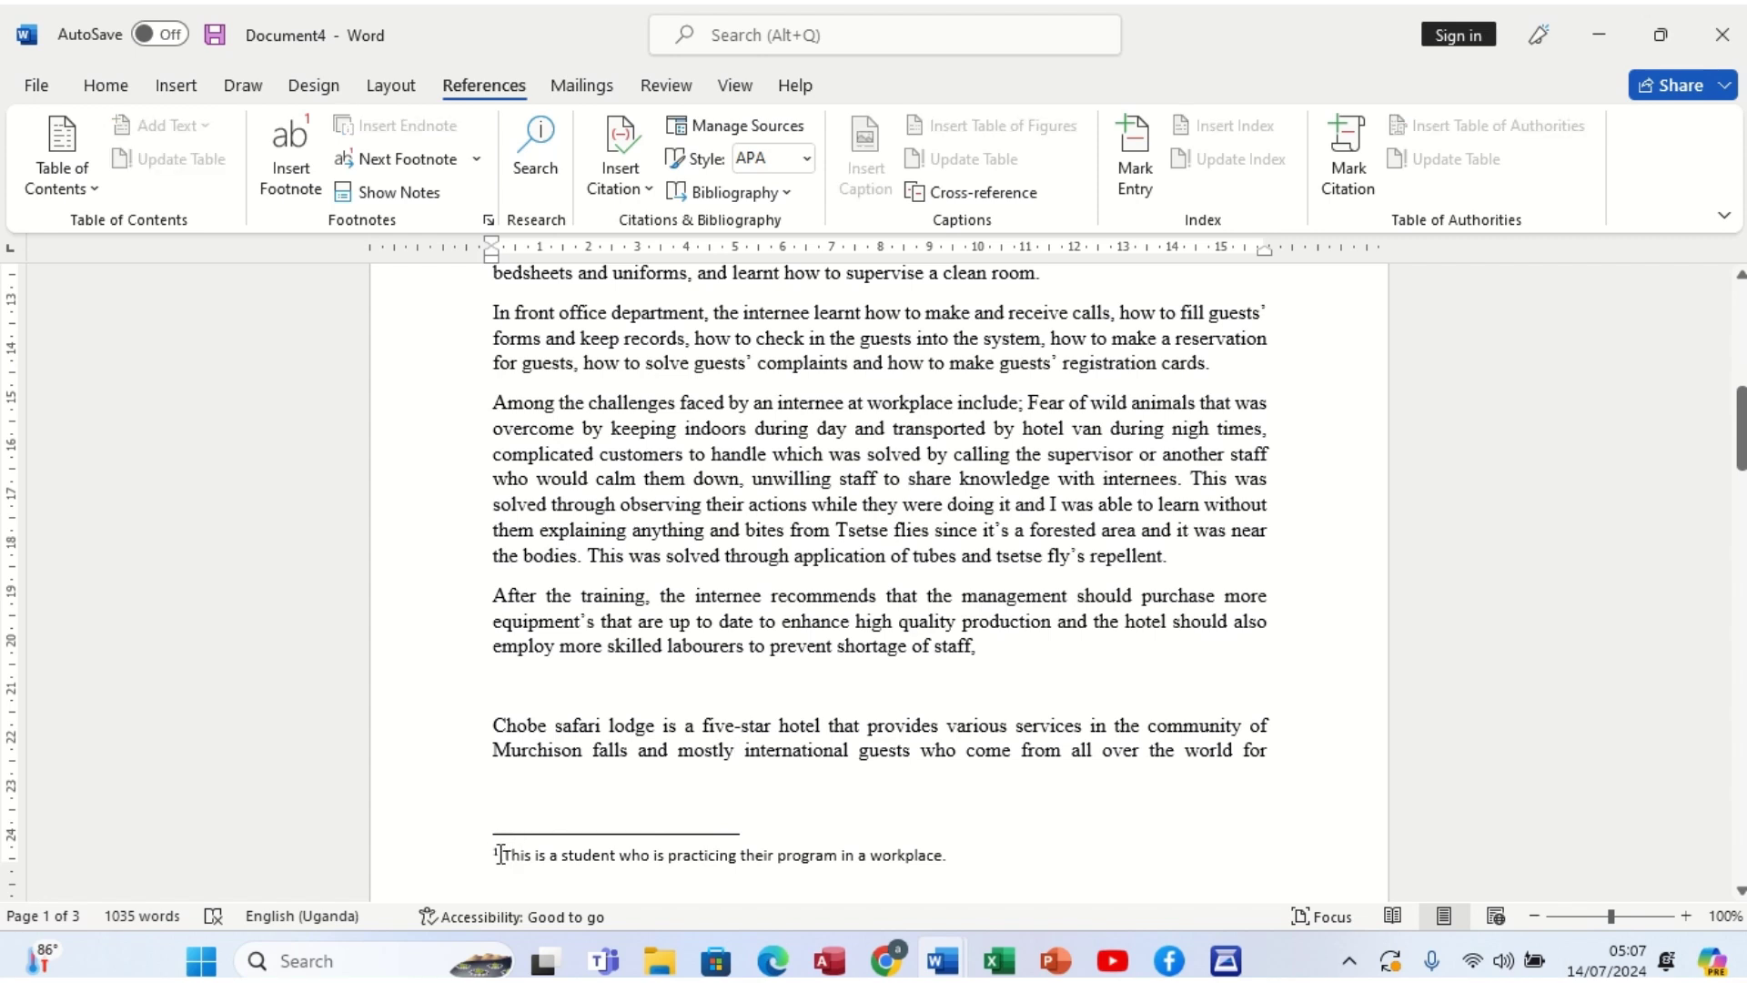
{"action": "left_click", "coordinate": [1046, 751]}
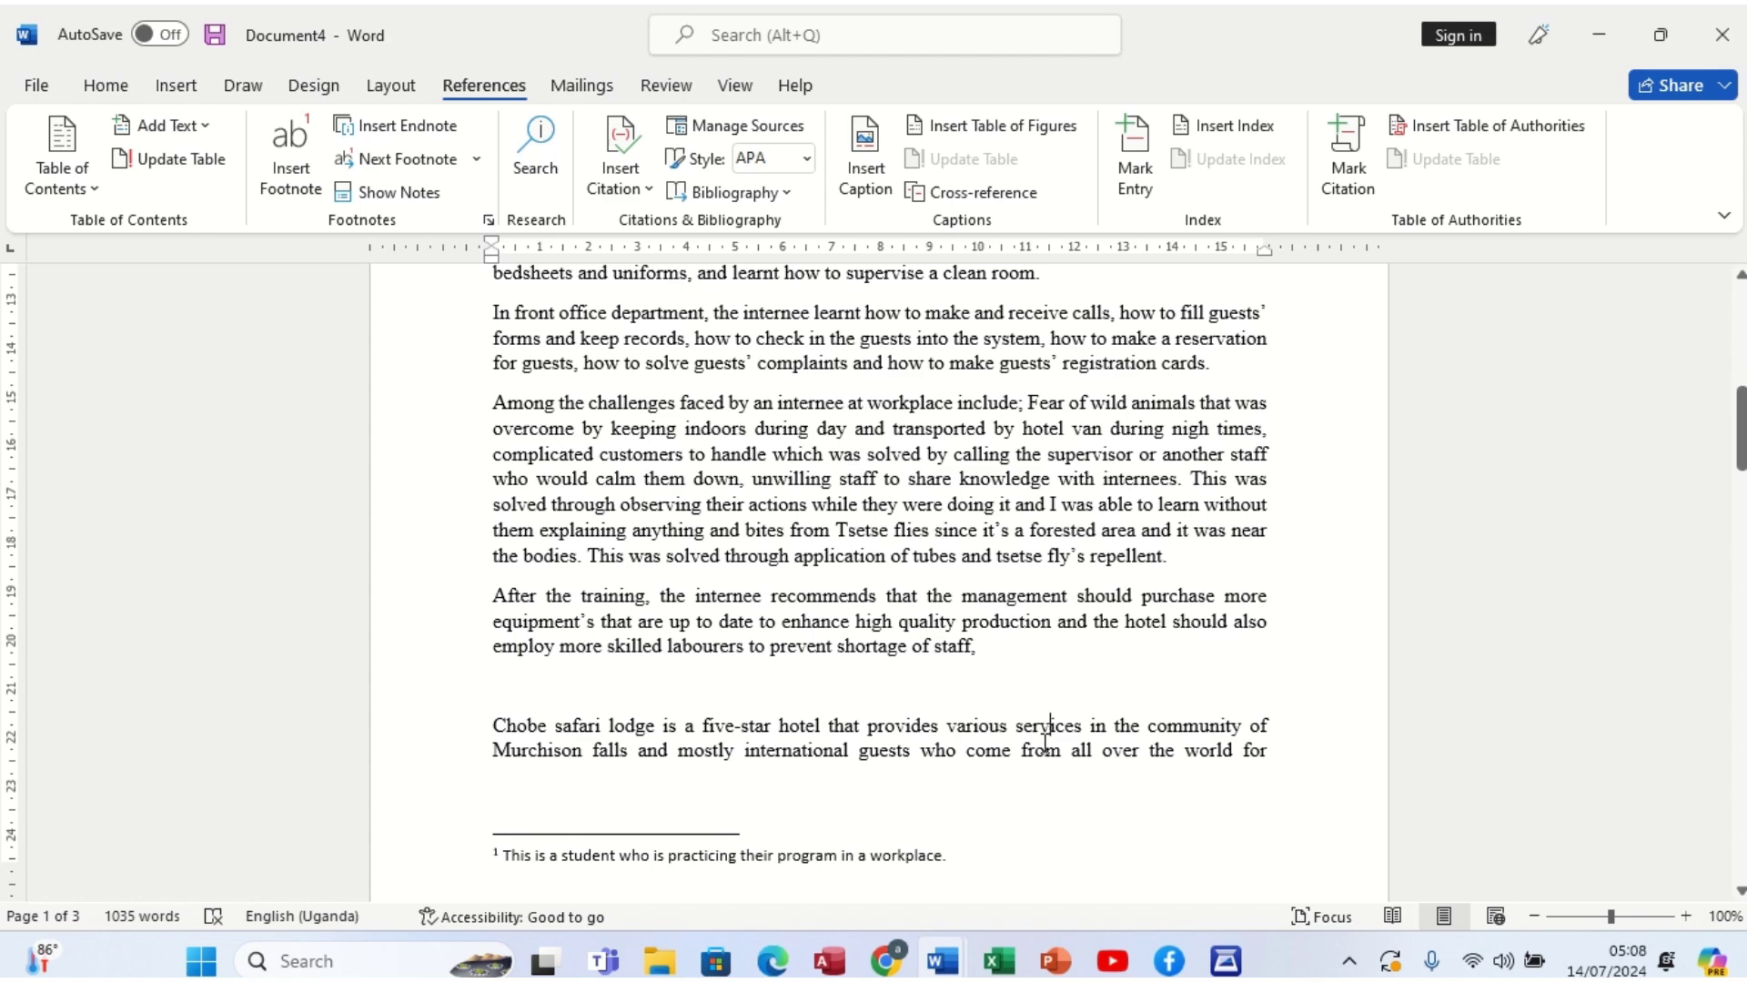
{"action": "scroll", "coordinate": [1047, 346], "scroll_direction": "up", "scroll_amount": 5}
{"action": "scroll", "coordinate": [1045, 273], "scroll_direction": "up", "scroll_amount": 2}
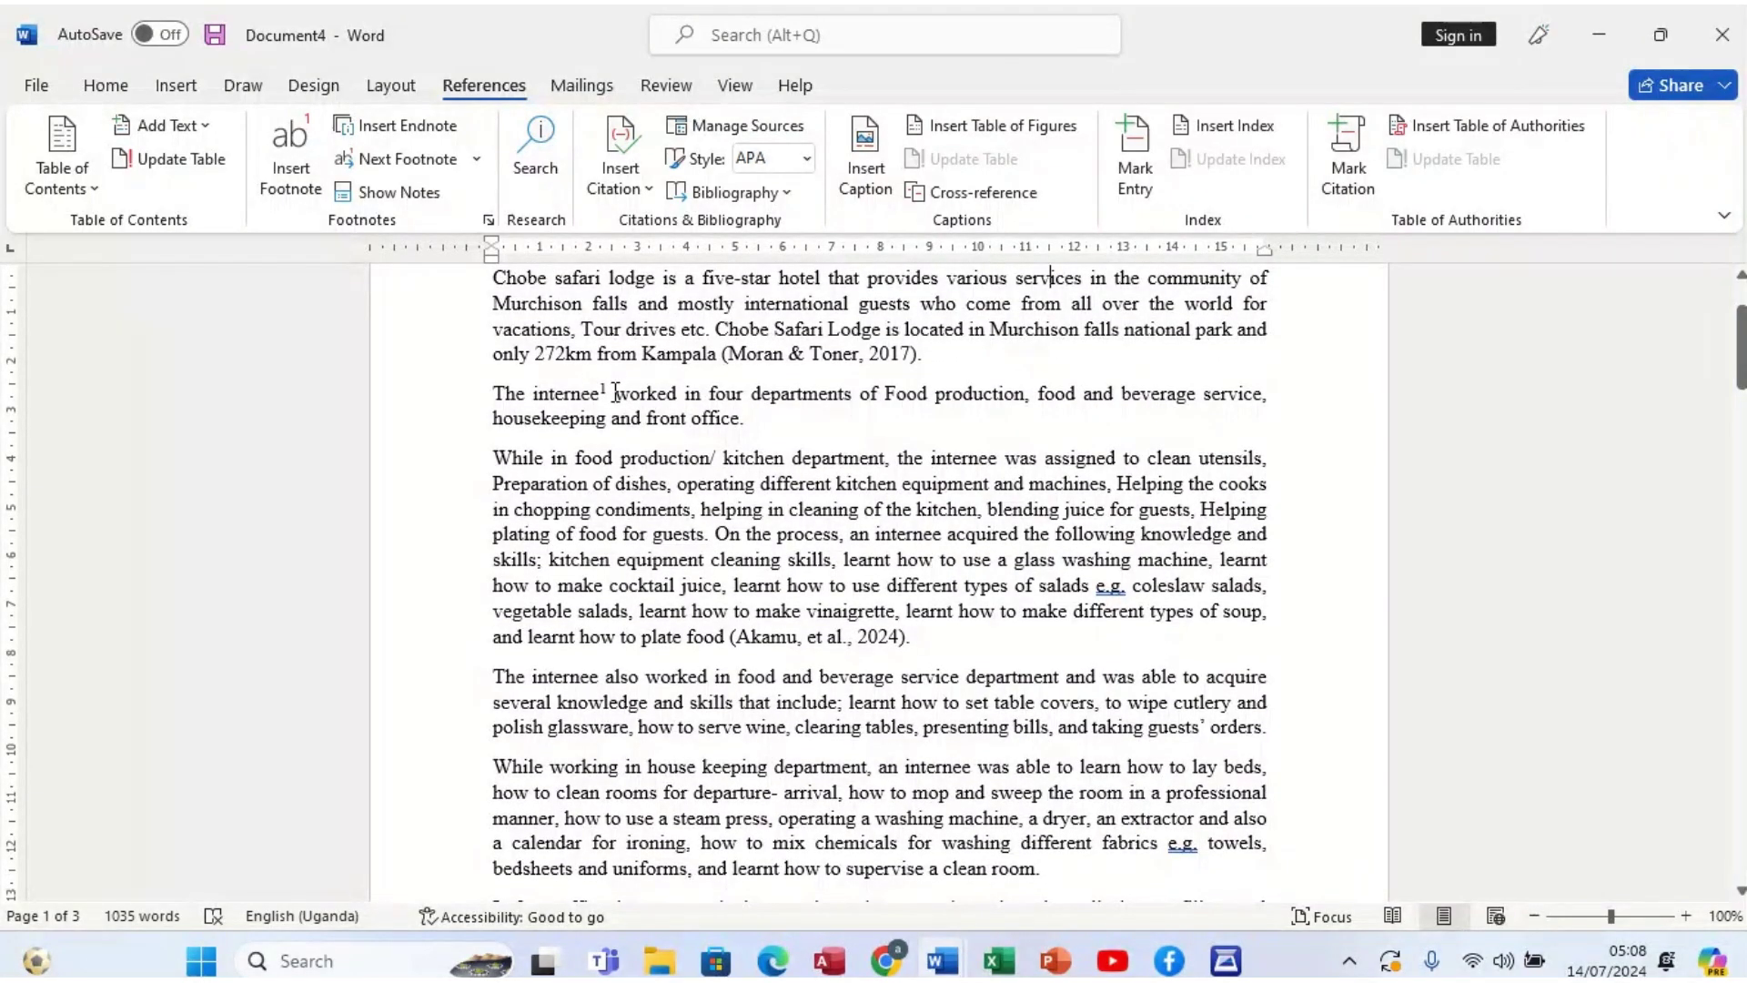
{"action": "mouse_move", "coordinate": [610, 392]}
Step: Add footnote 2 after 'utensils' reading 'These includes; saucepans, plates etc.' and return to the body
{"action": "left_click", "coordinate": [294, 178]}
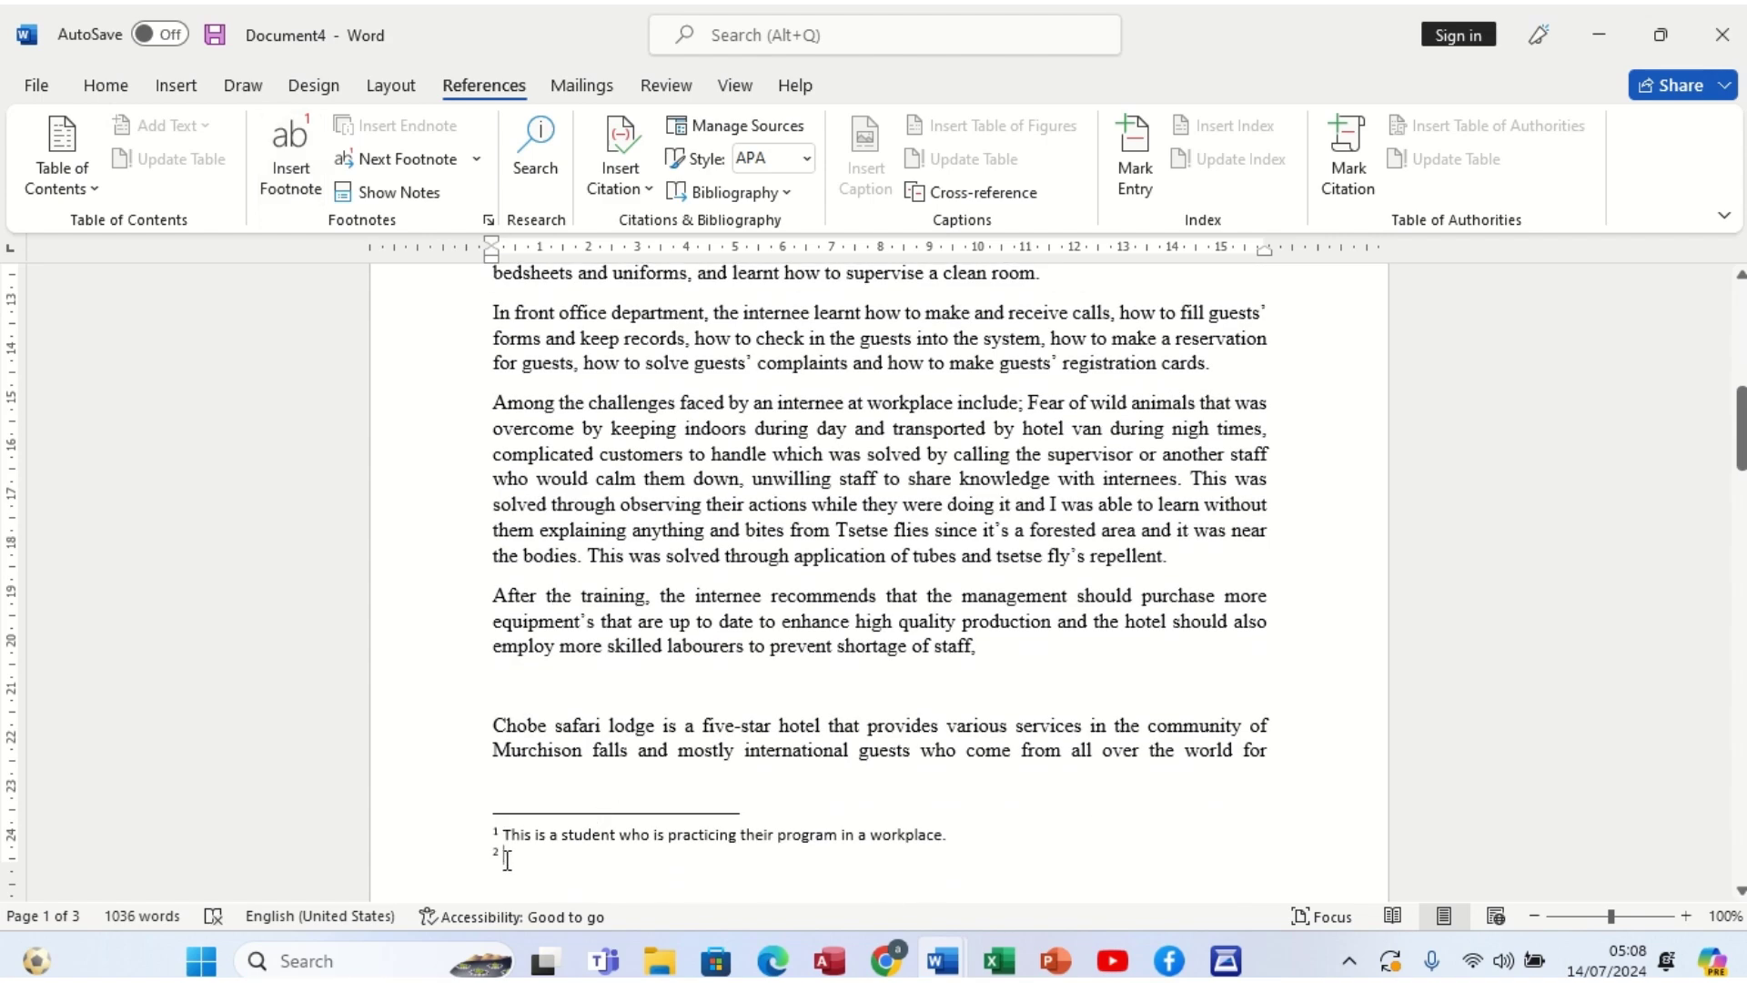
{"action": "type", "text": "These includes "}
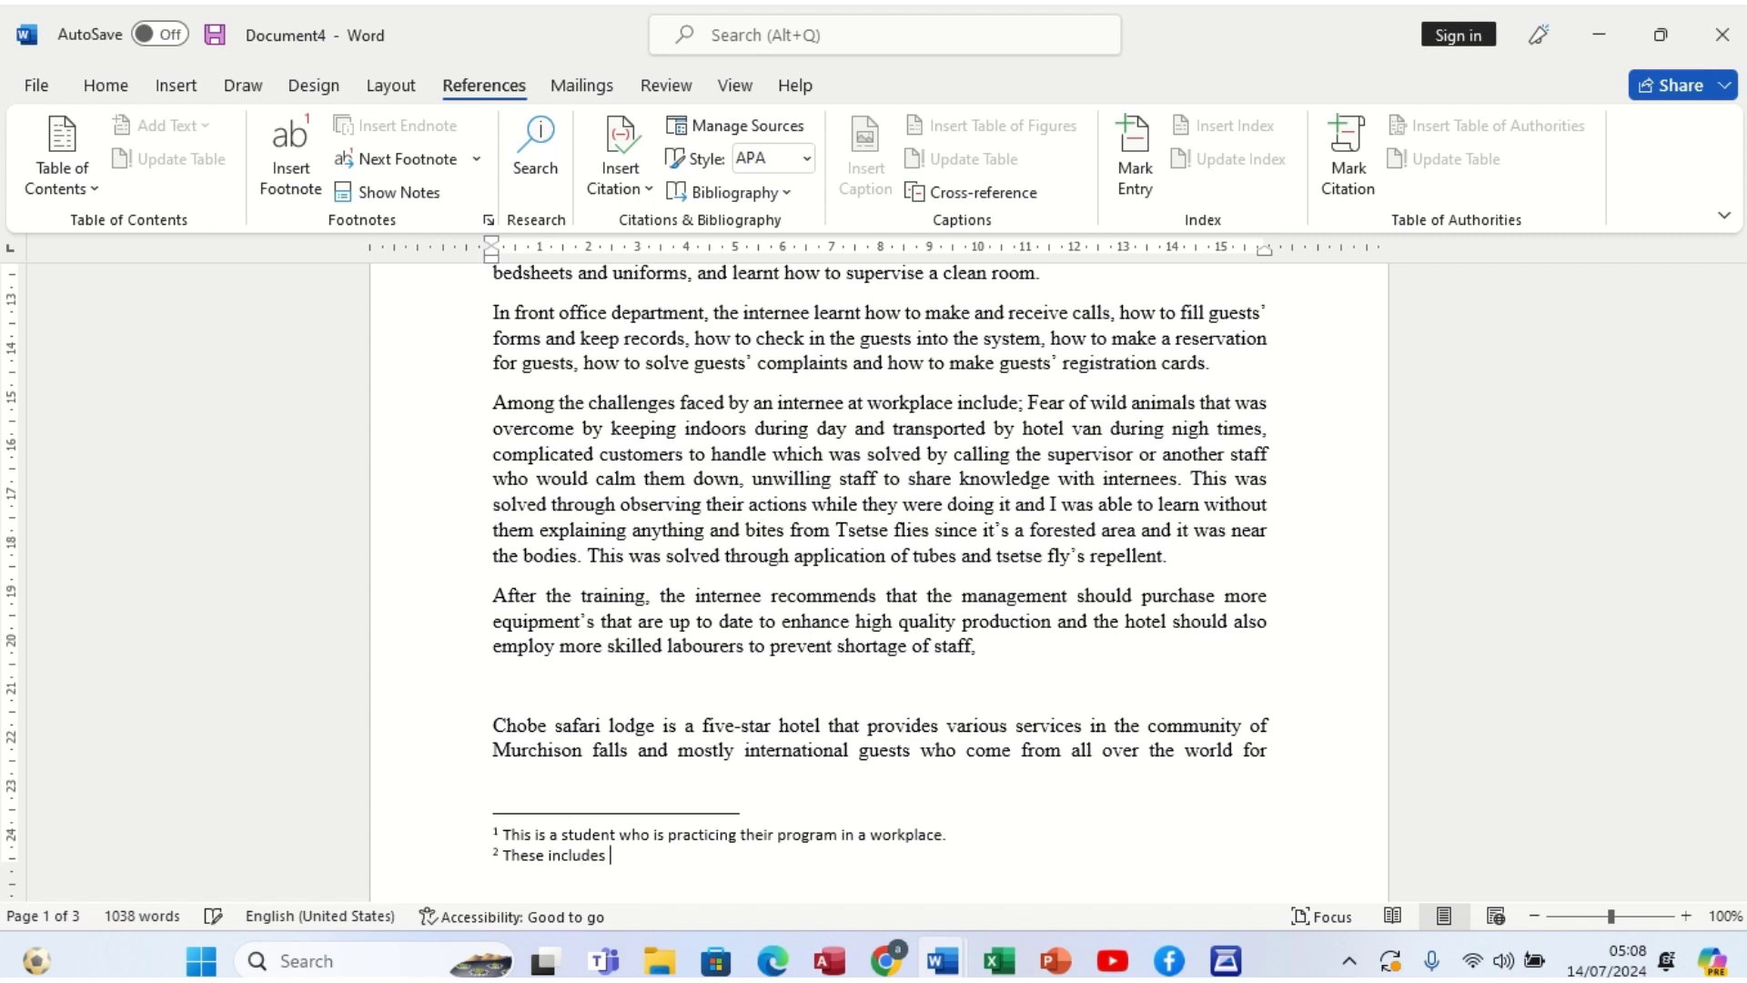
{"action": "type", "text": ";saucepans, plates etc."}
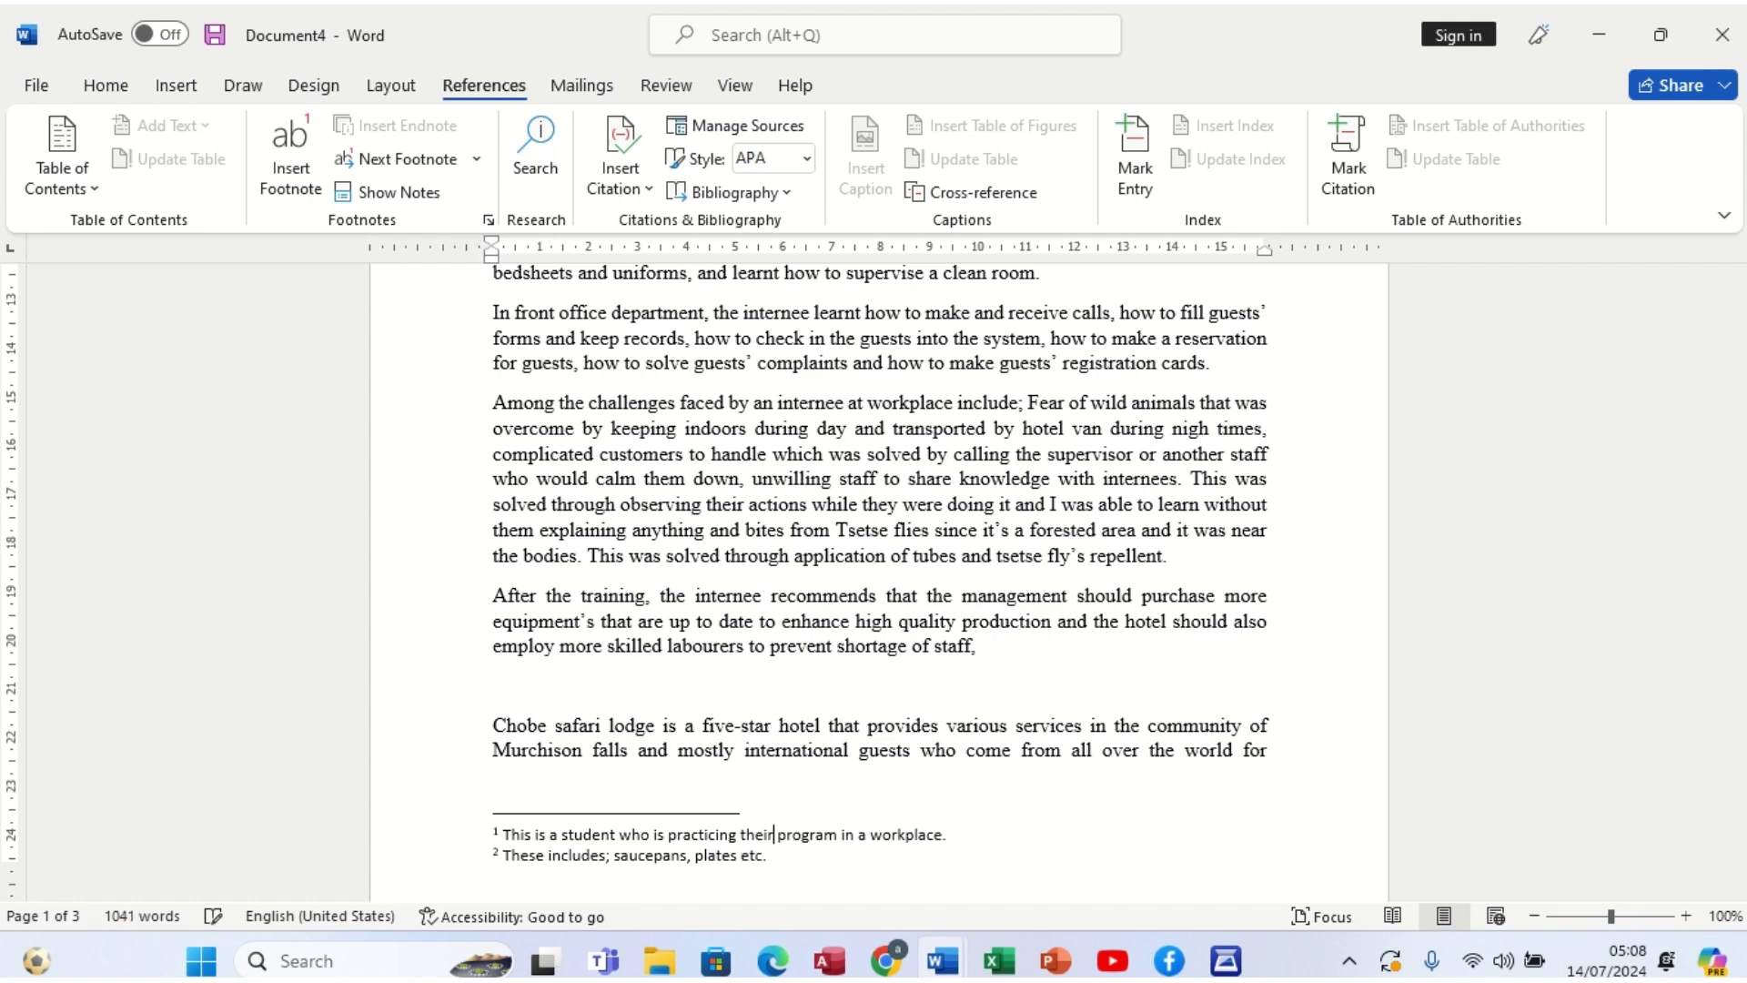
{"action": "key", "text": "shift+F5"}
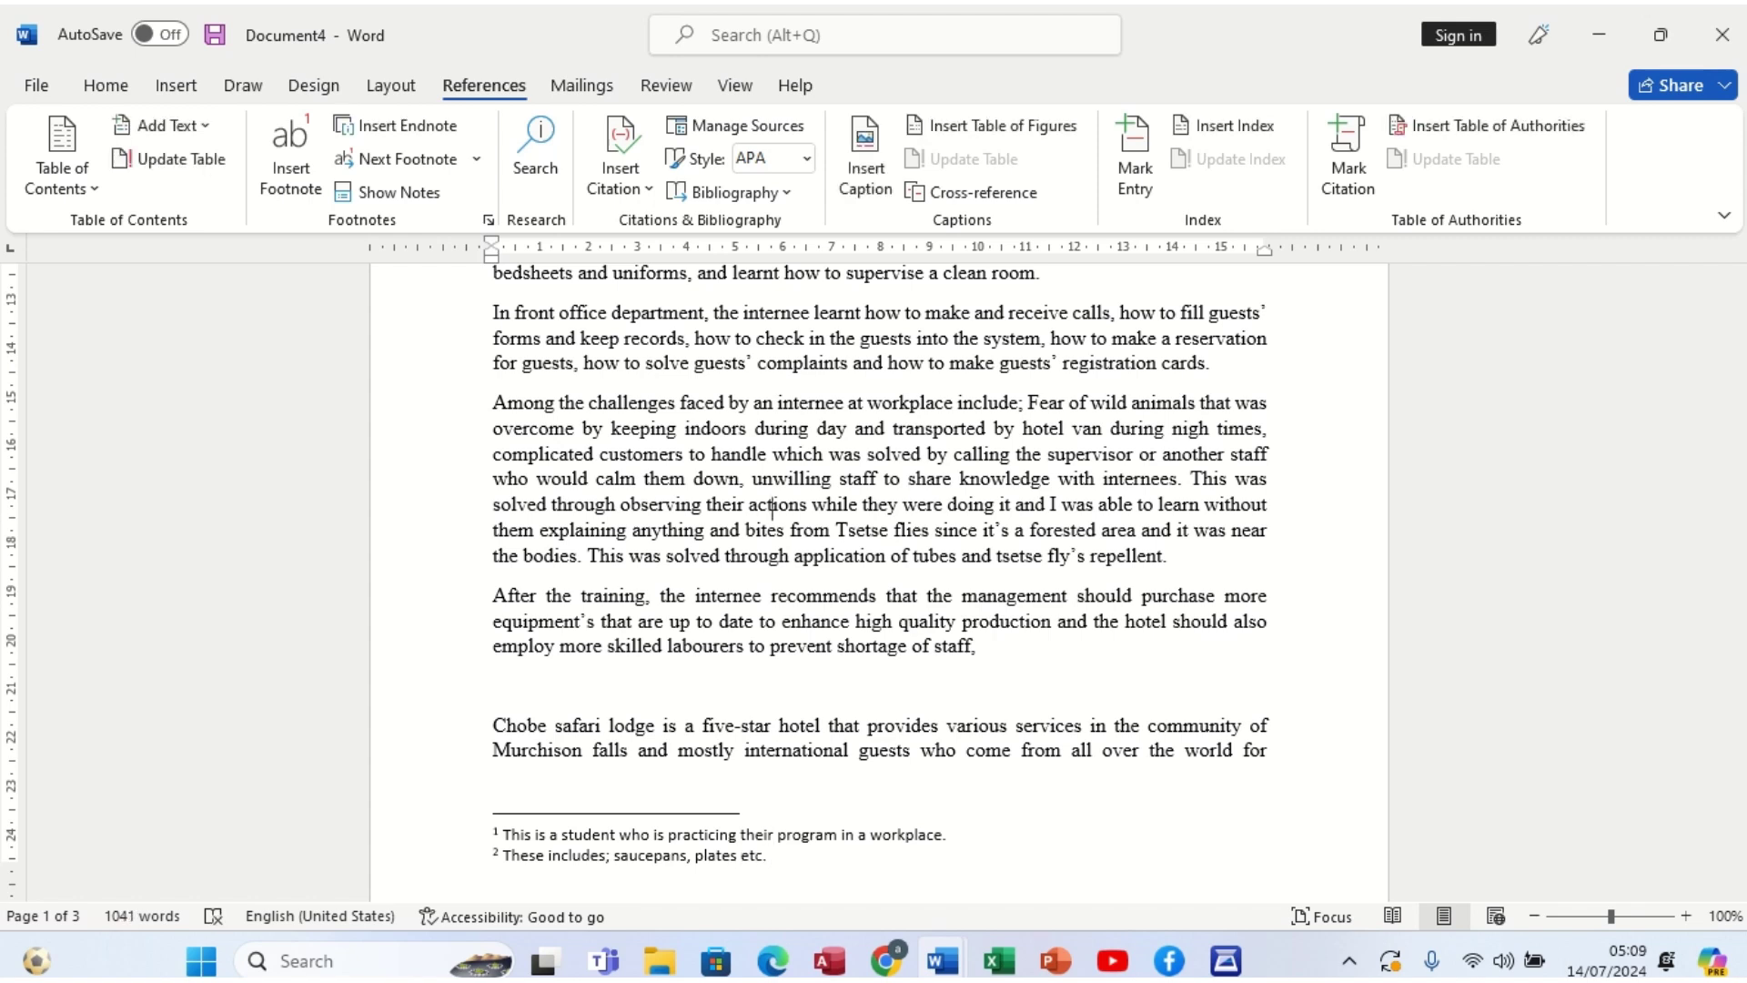
Step: Move down to page 2 and place the insertion point after 'front office'
{"action": "scroll", "coordinate": [879, 582], "scroll_direction": "up", "scroll_amount": 3}
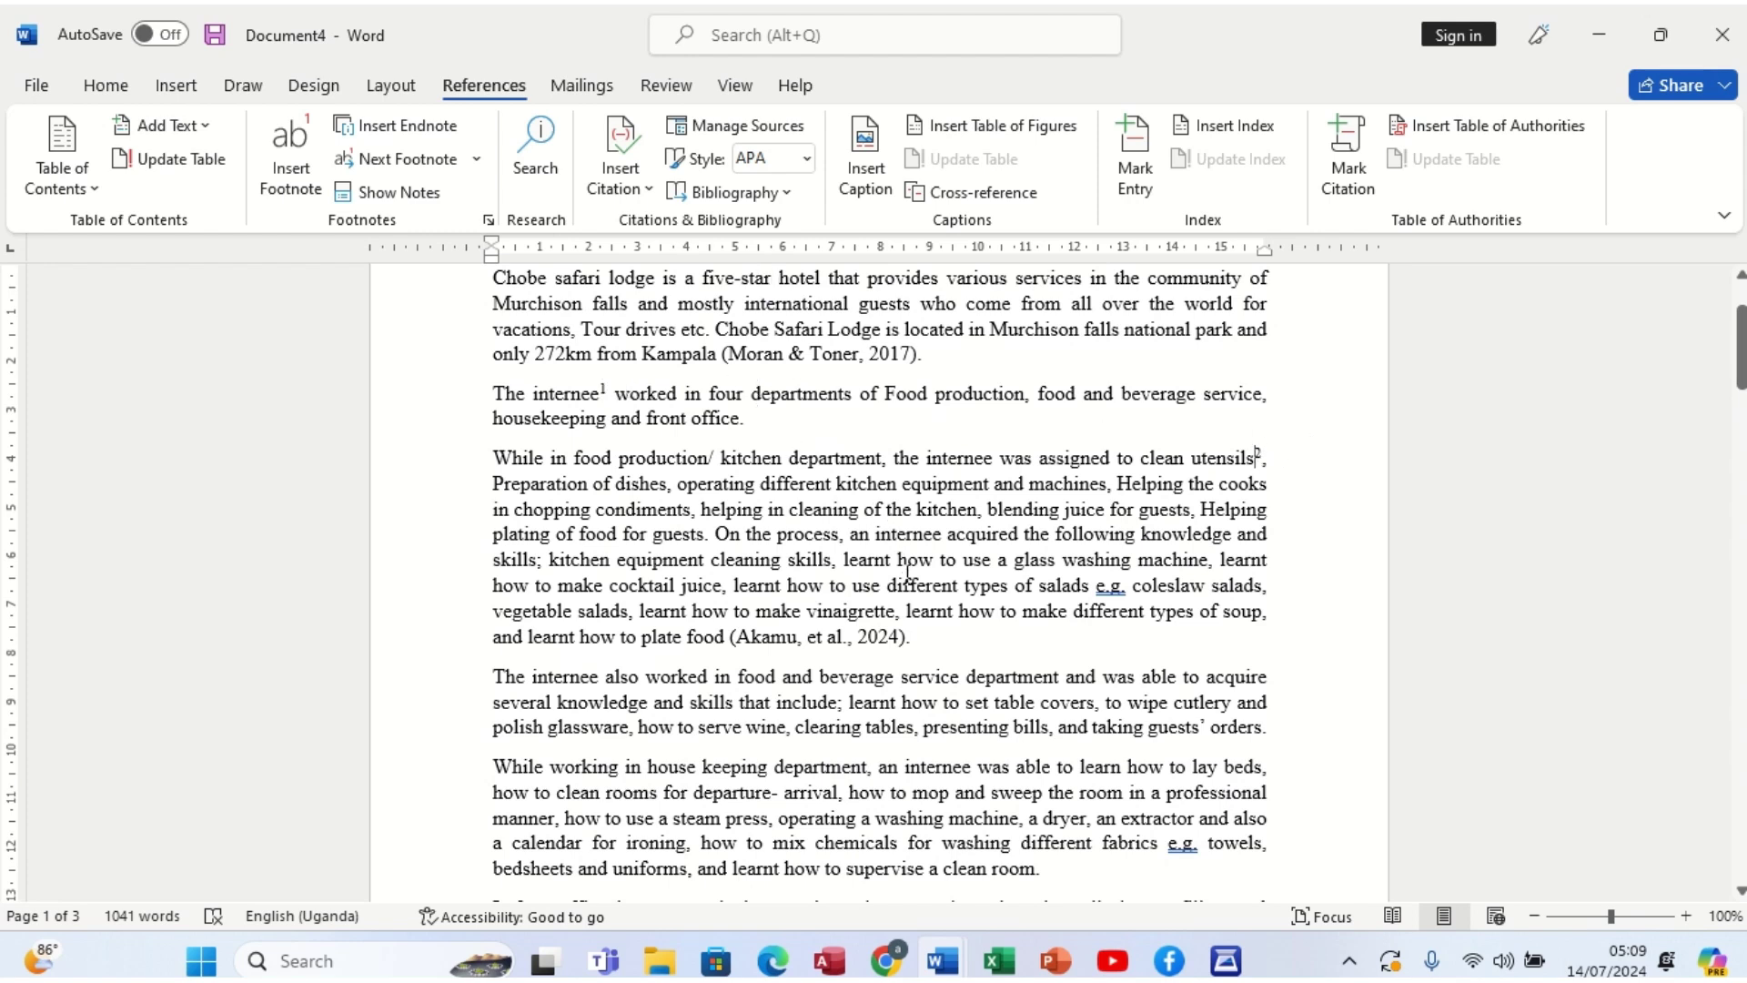
{"action": "scroll", "coordinate": [908, 573], "scroll_direction": "down", "scroll_amount": 6}
{"action": "scroll", "coordinate": [907, 575], "scroll_direction": "down", "scroll_amount": 8}
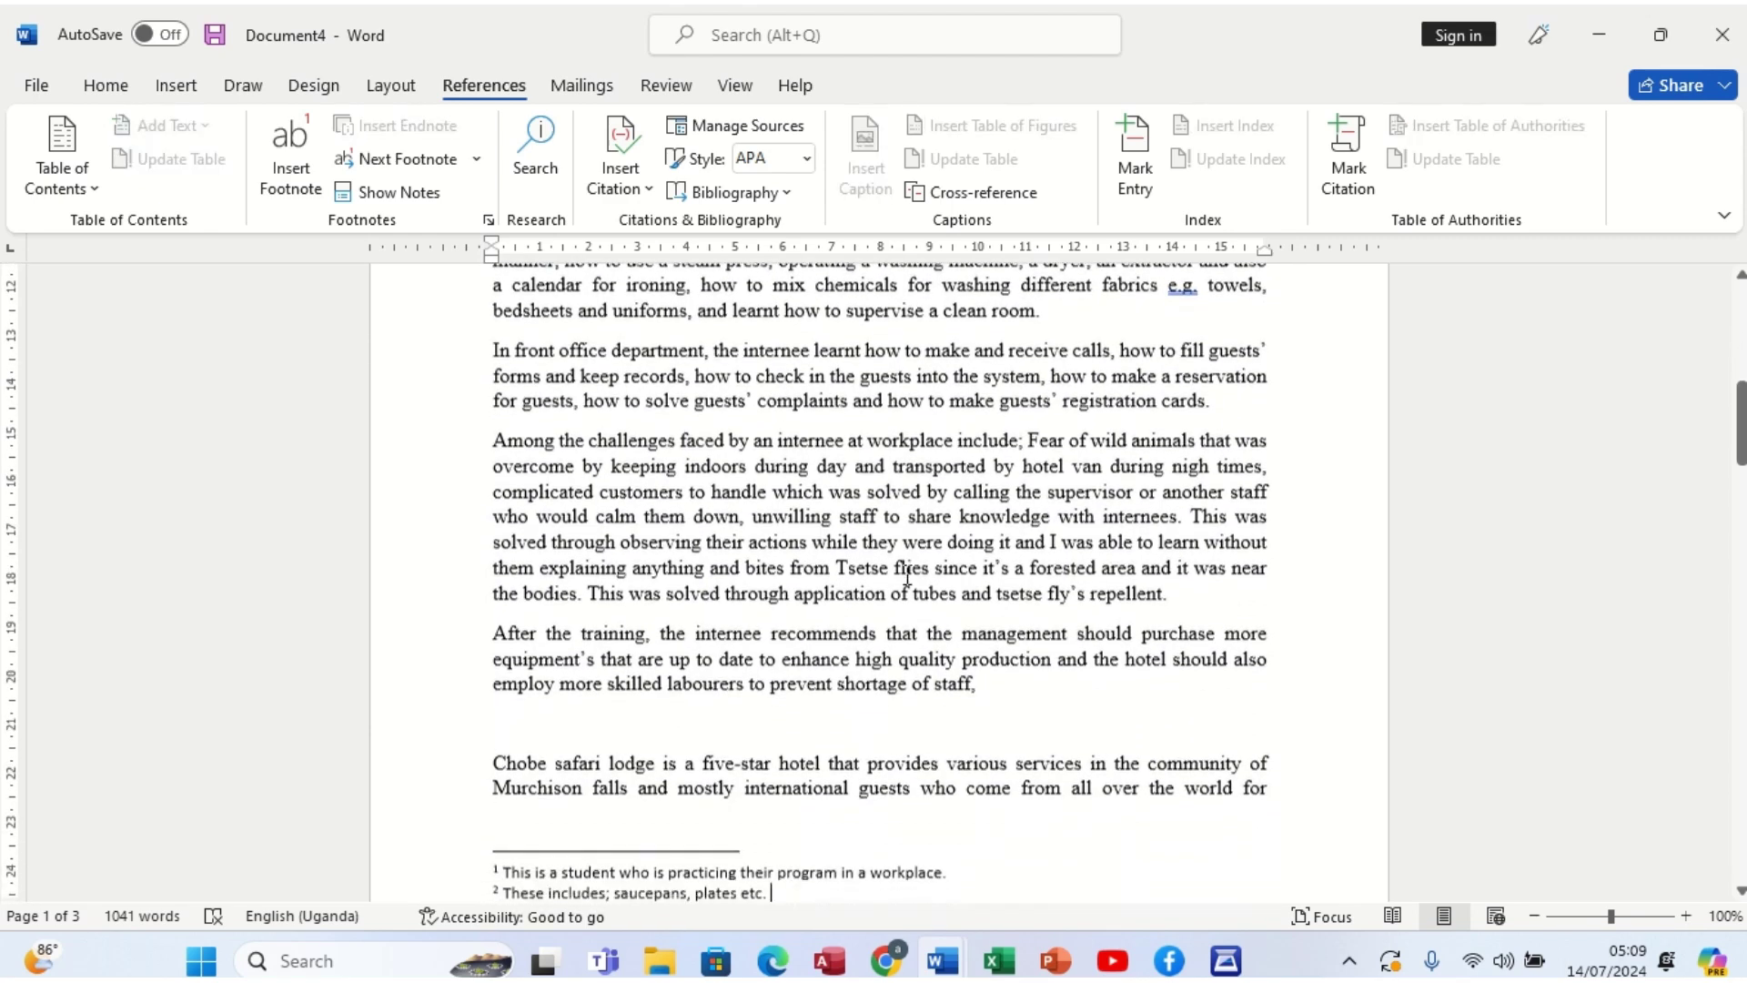
{"action": "scroll", "coordinate": [907, 574], "scroll_direction": "down", "scroll_amount": 2}
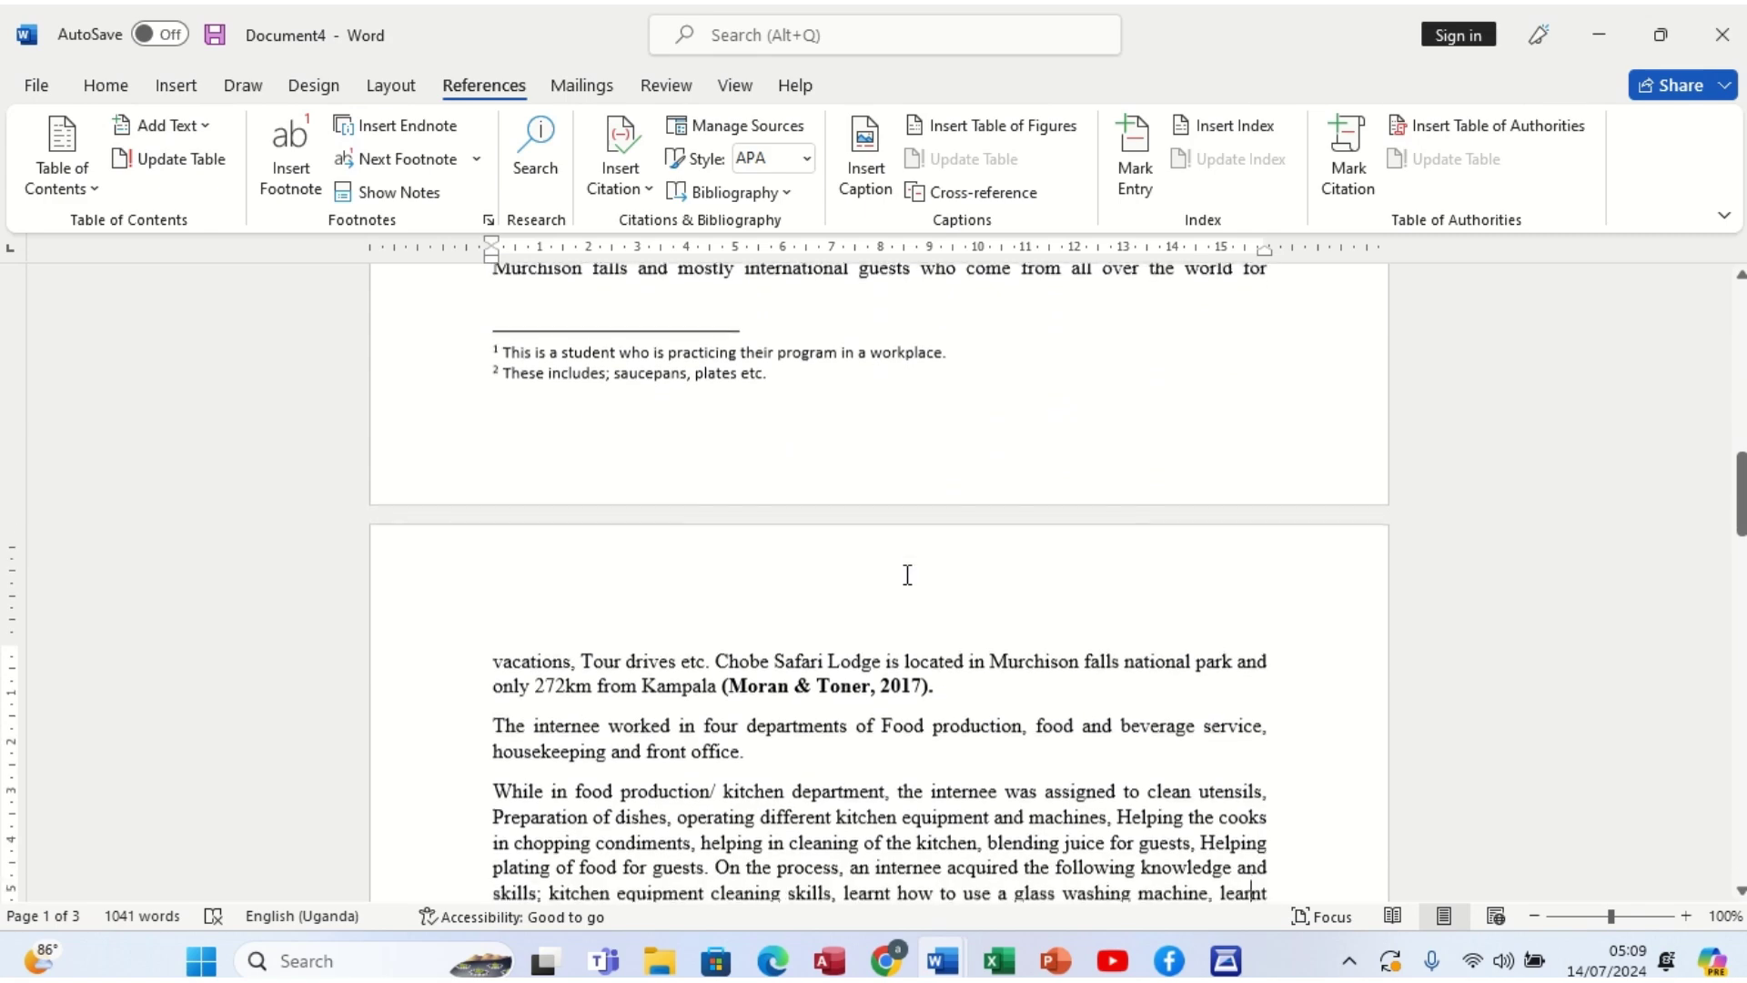
{"action": "left_click", "coordinate": [742, 657]}
Step: Insert footnote 3 after 'front office' reading 'This is the office that welcomes guests.'
{"action": "left_click", "coordinate": [291, 173]}
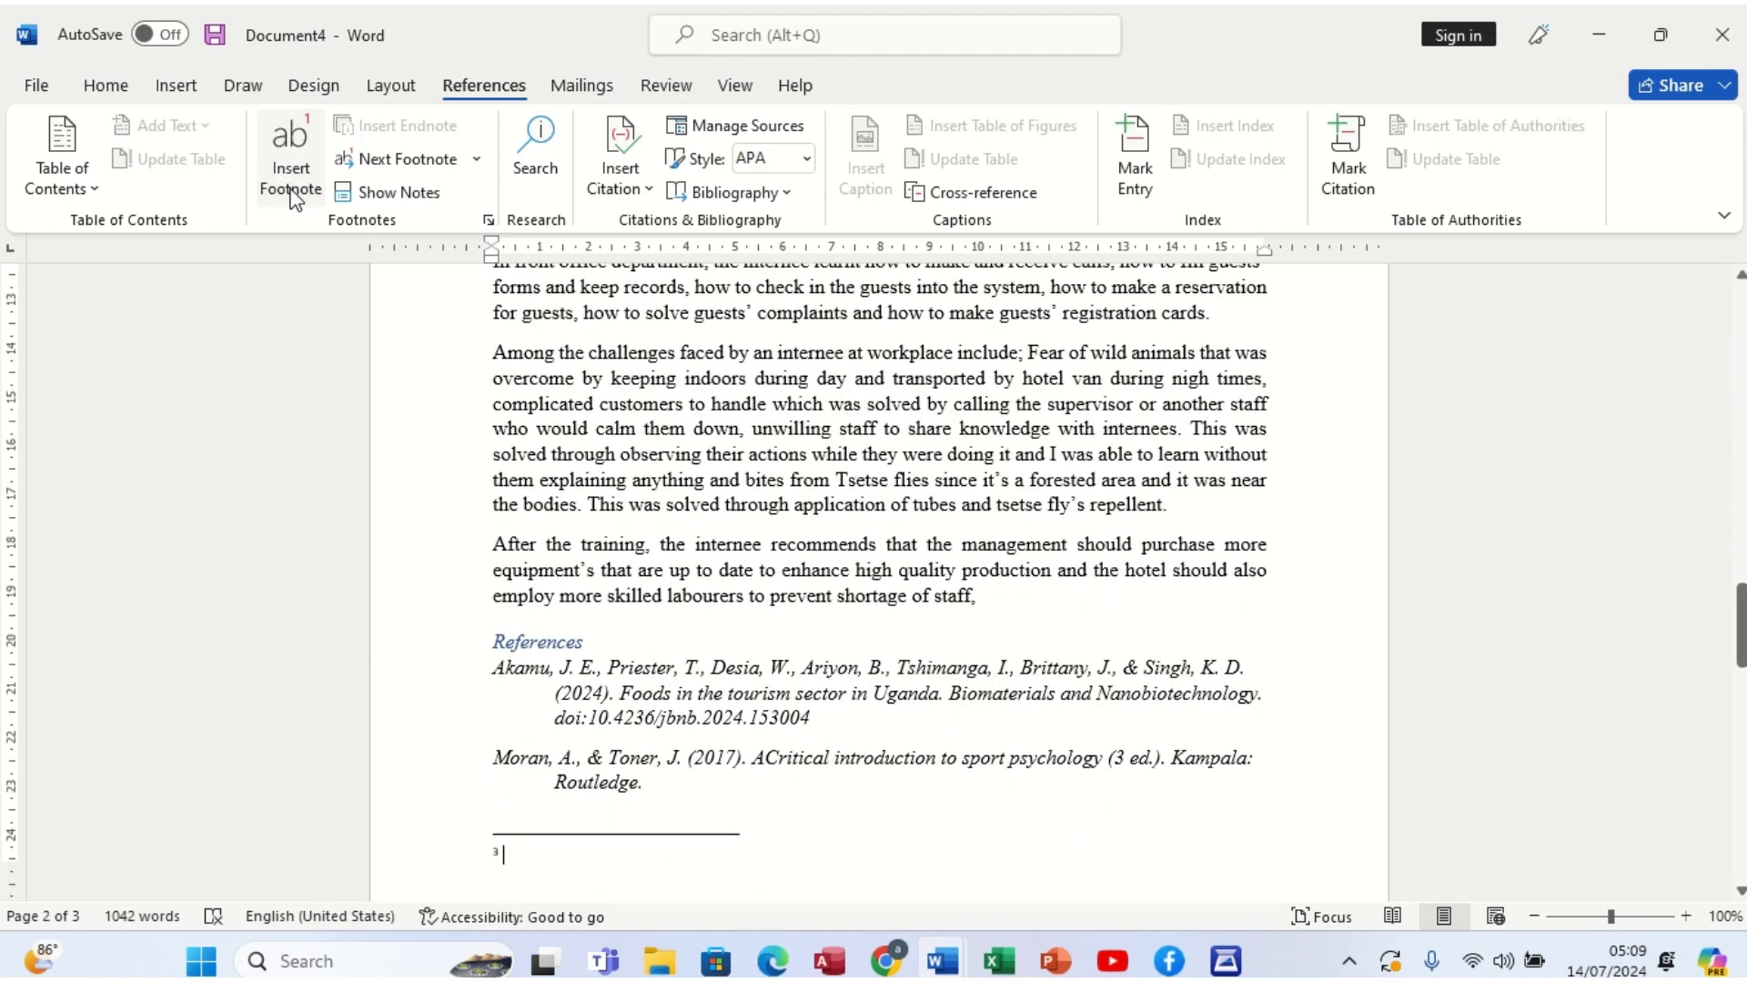
{"action": "mouse_move", "coordinate": [1740, 654]}
{"action": "left_mouse_down"}
{"action": "mouse_move", "coordinate": [1740, 699]}
{"action": "mouse_move", "coordinate": [1740, 655]}
{"action": "left_mouse_up"}
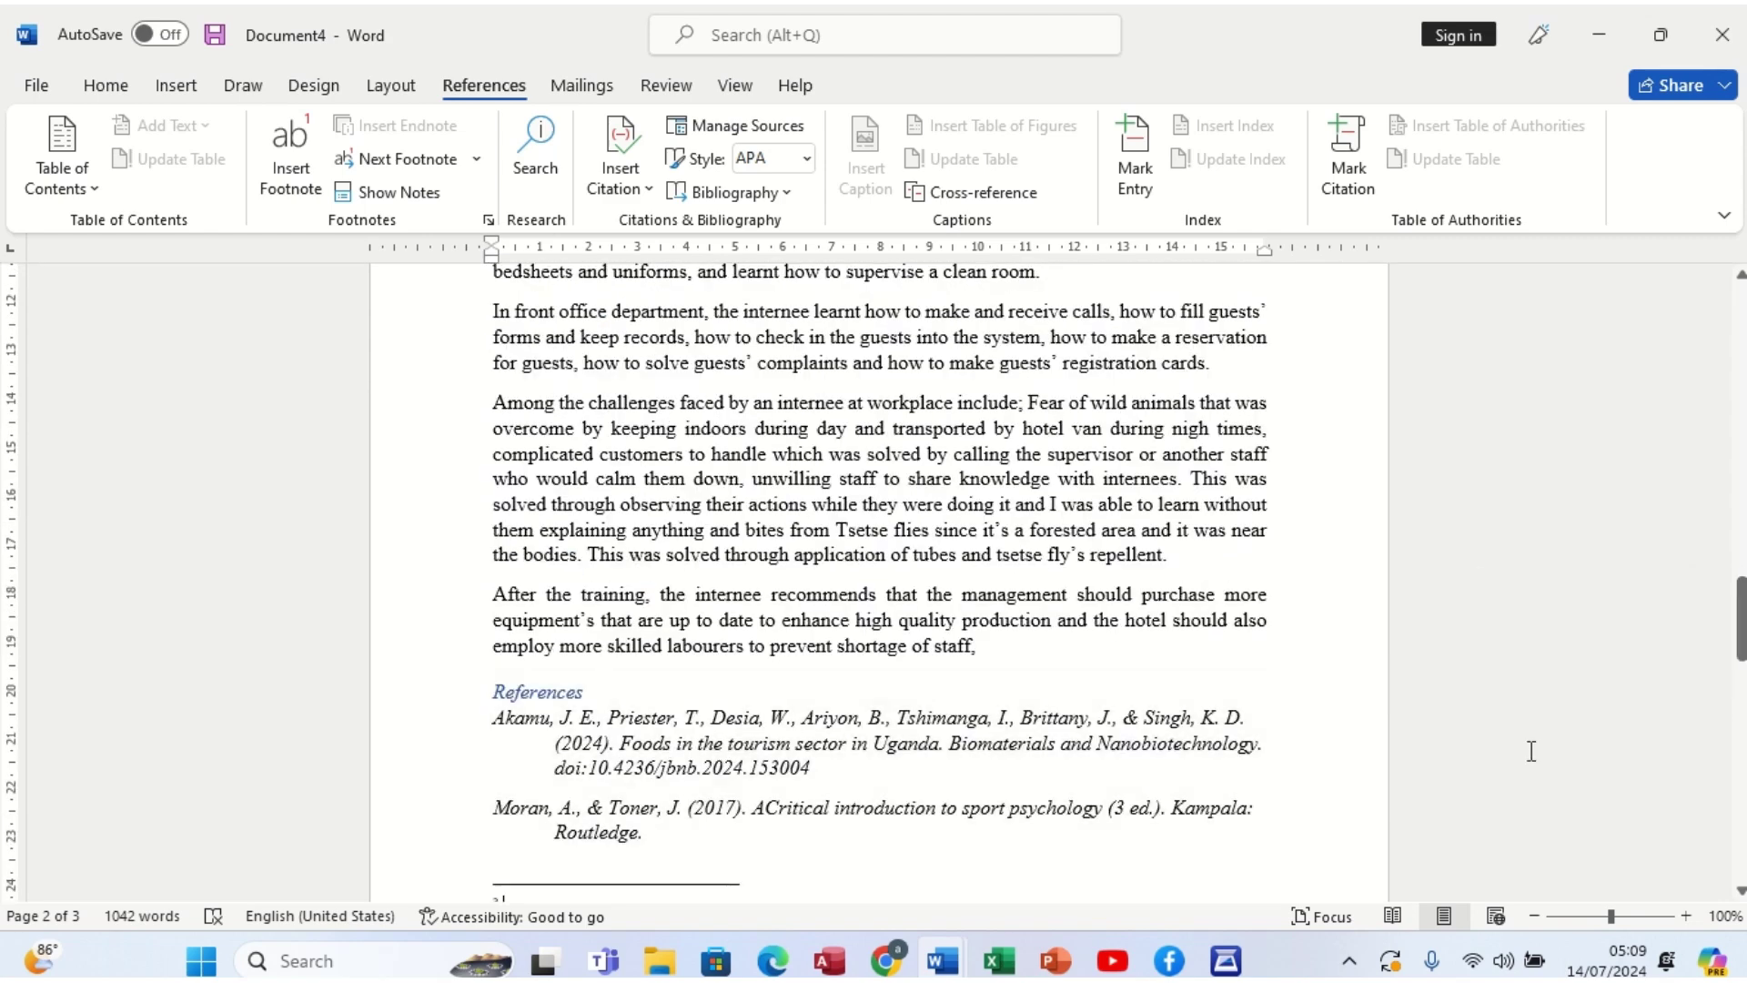
{"action": "left_click", "coordinate": [1740, 892]}
{"action": "scroll", "coordinate": [1739, 891], "scroll_direction": "down", "scroll_amount": 2}
{"action": "left_click", "coordinate": [534, 755]}
{"action": "type", "text": "This"}
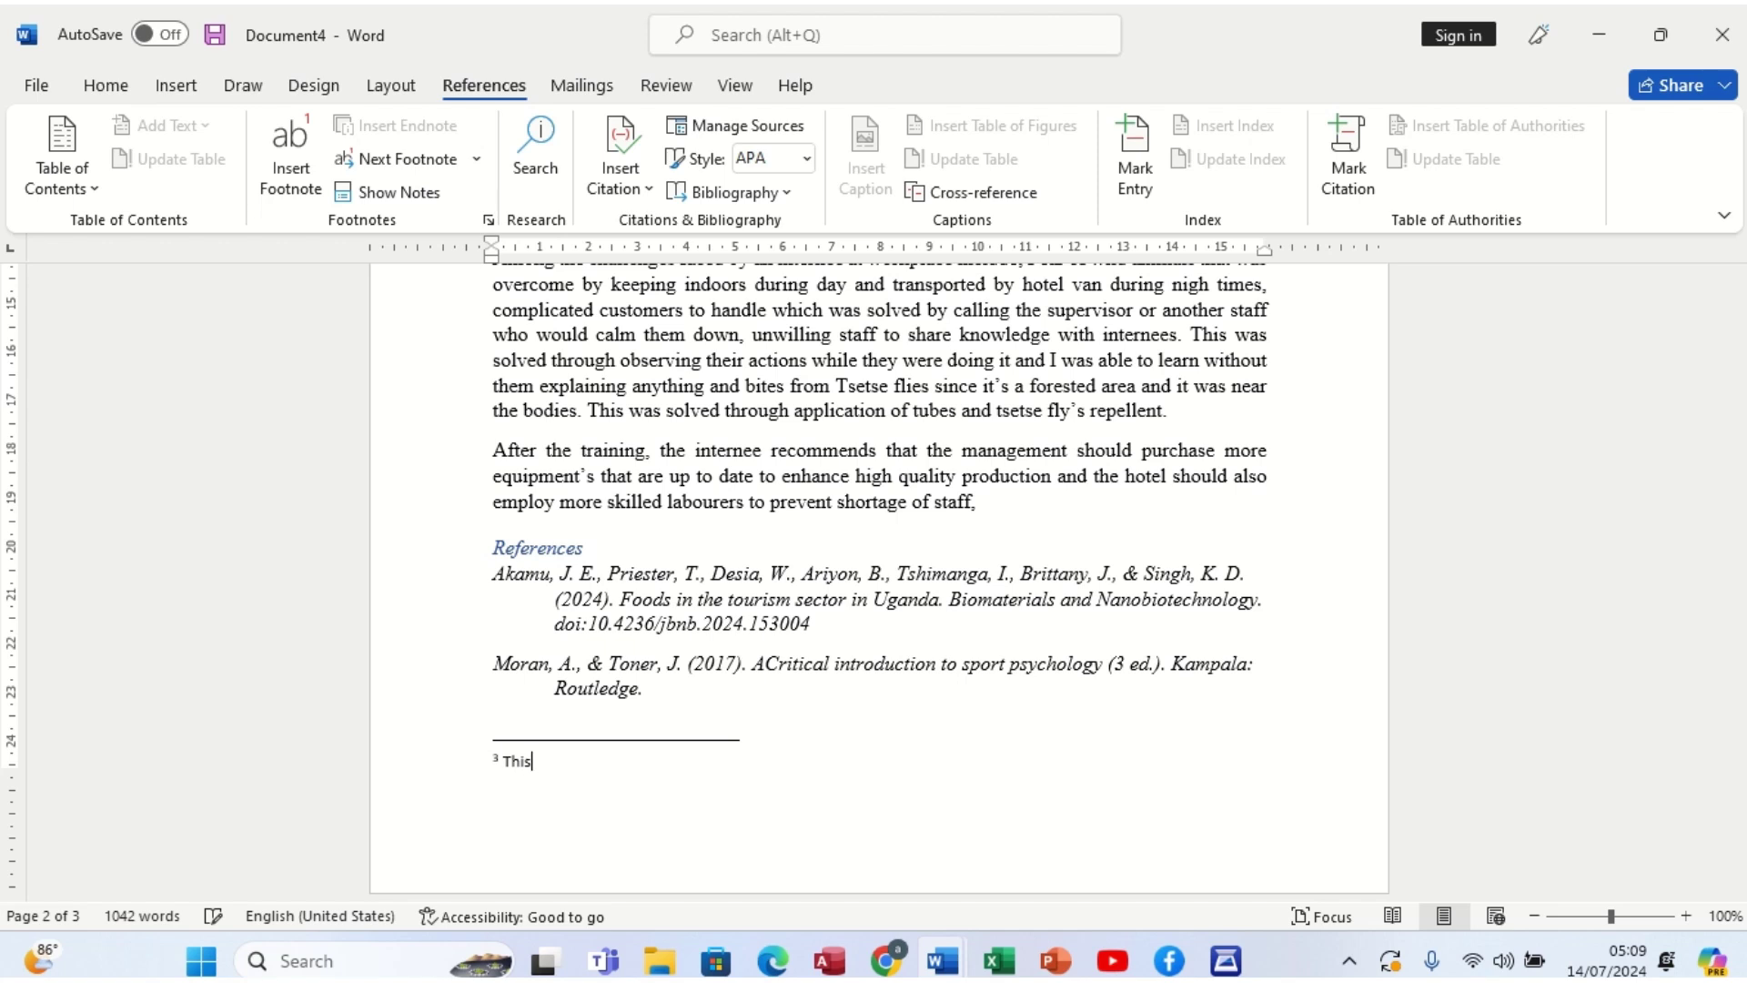
{"action": "type", "text": " is the office that welcones"}
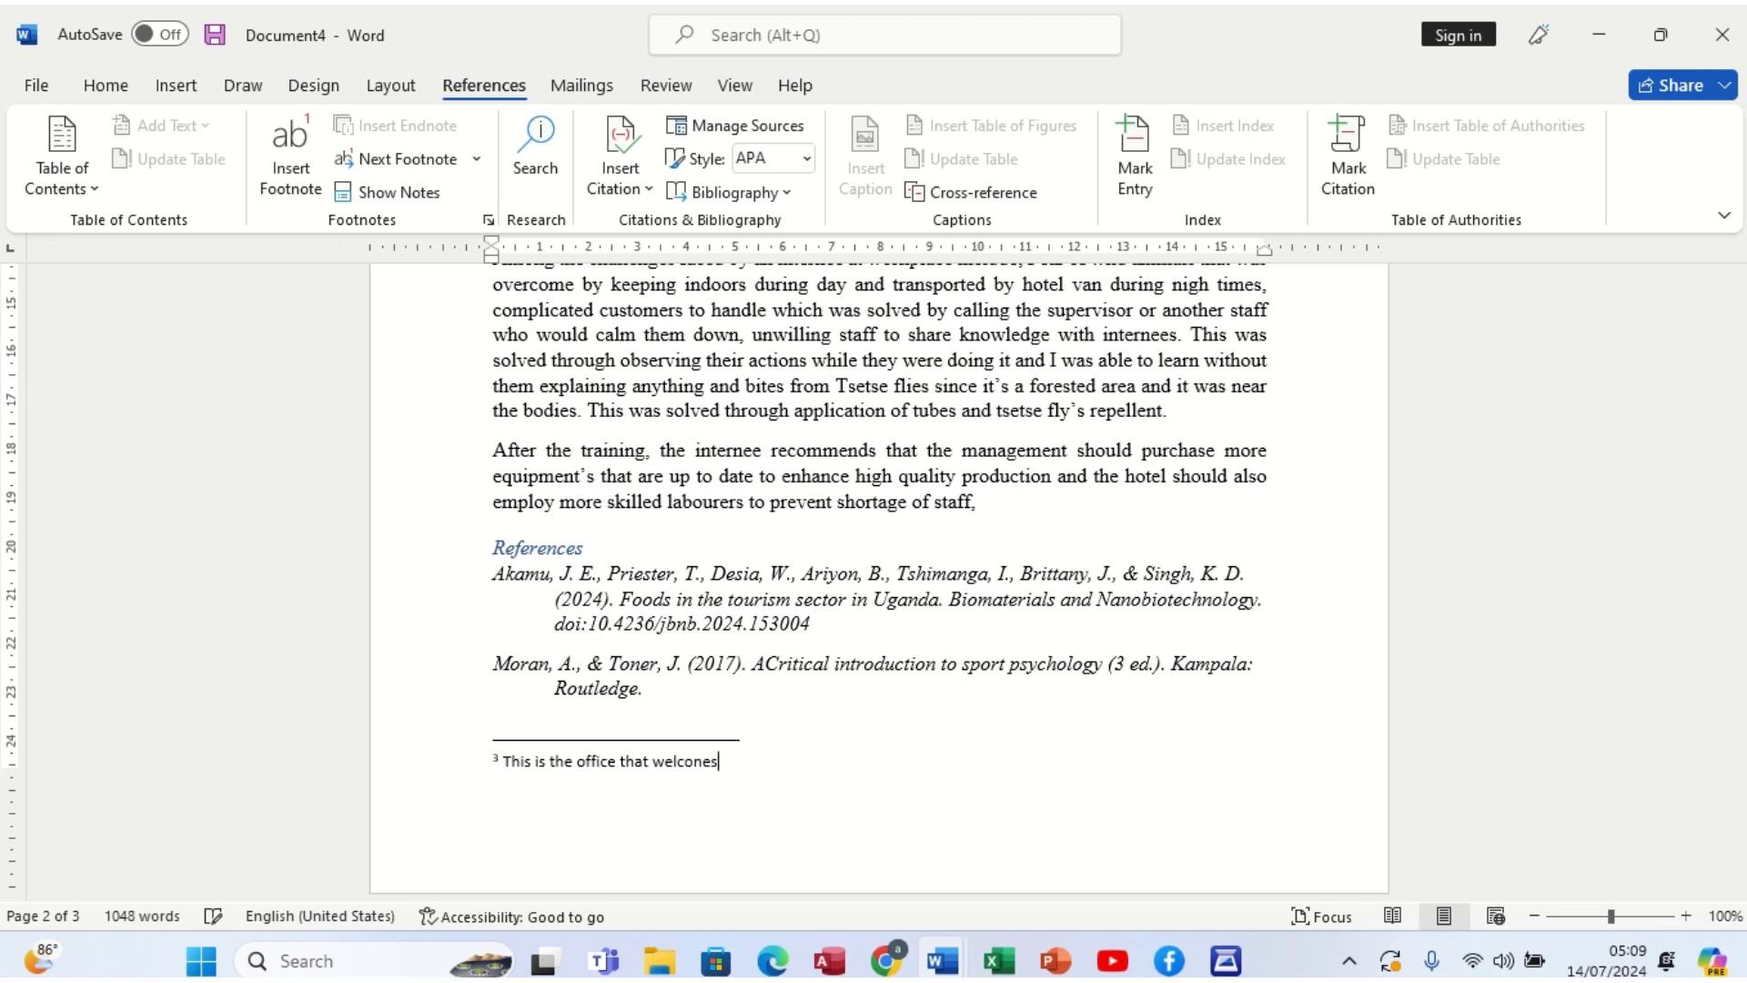
{"action": "key", "text": "BackSpace"}
{"action": "key", "text": "BackSpace"}
{"action": "key", "text": "BackSpace"}
{"action": "type", "text": "mes "}
{"action": "type", "text": "q"}
{"action": "key", "text": "BackSpace"}
{"action": "type", "text": "guests."}
Step: Move the insertion point from the notes back into the body text
{"action": "left_click", "coordinate": [675, 689]}
{"action": "left_click", "coordinate": [792, 459]}
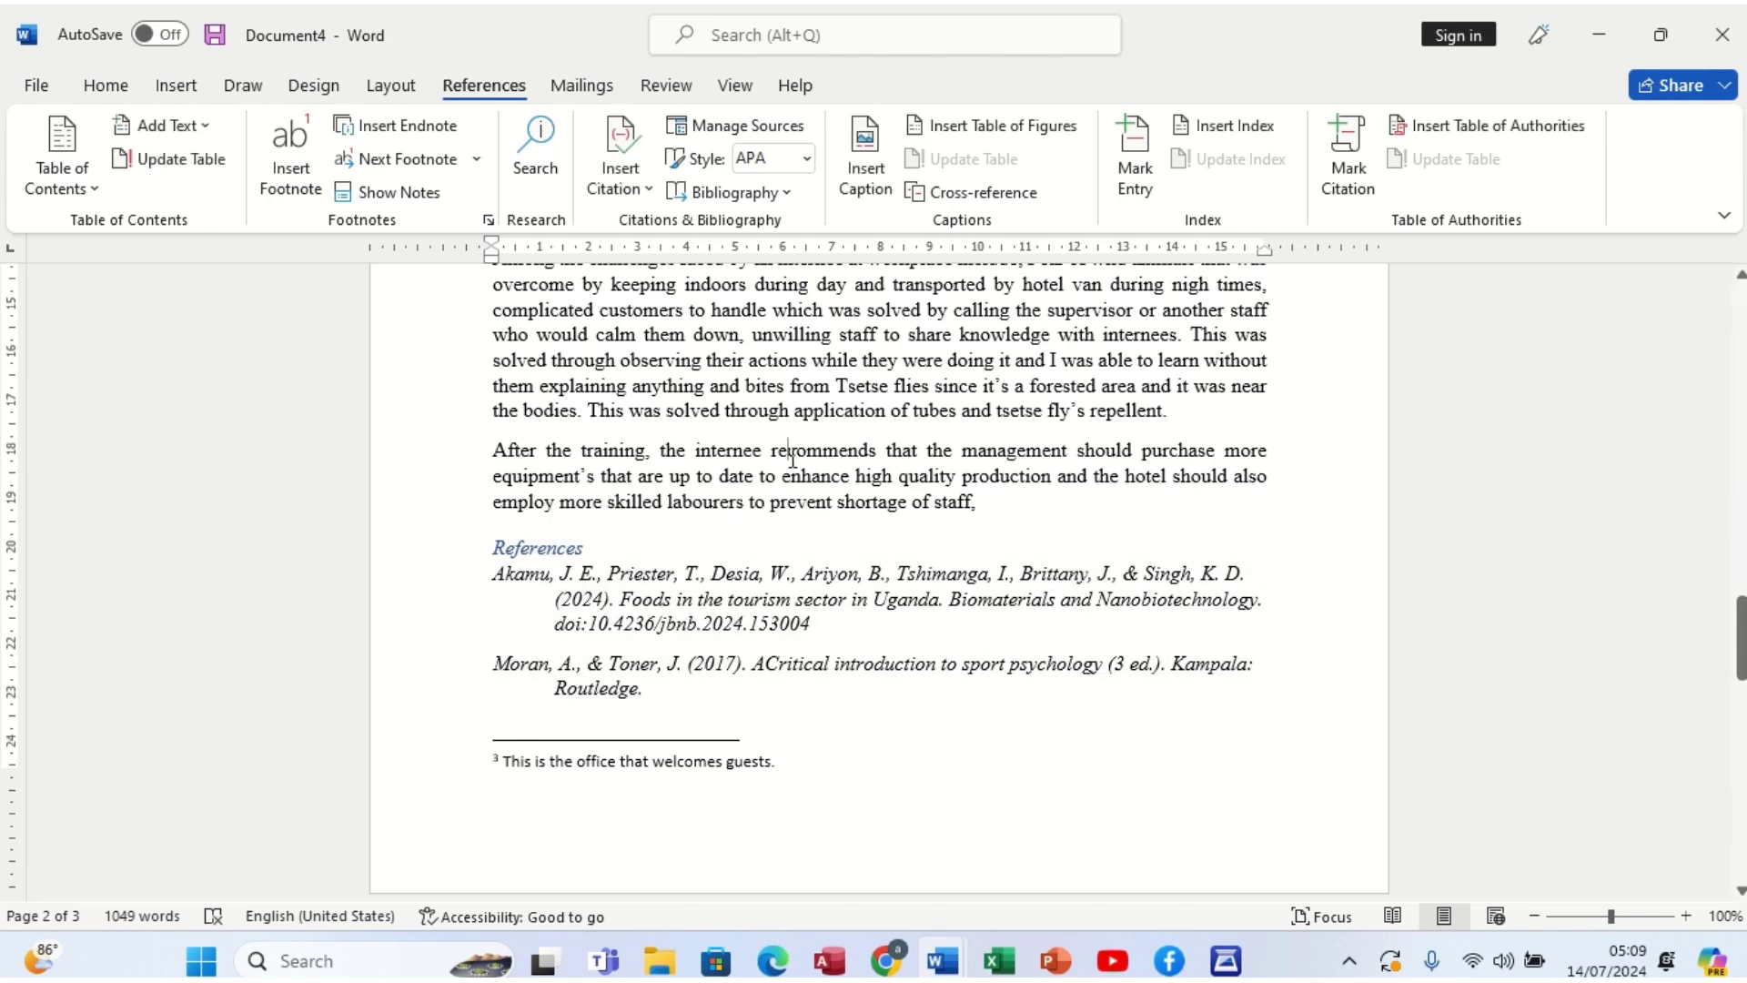
{"action": "scroll", "coordinate": [793, 459], "scroll_direction": "up", "scroll_amount": 5}
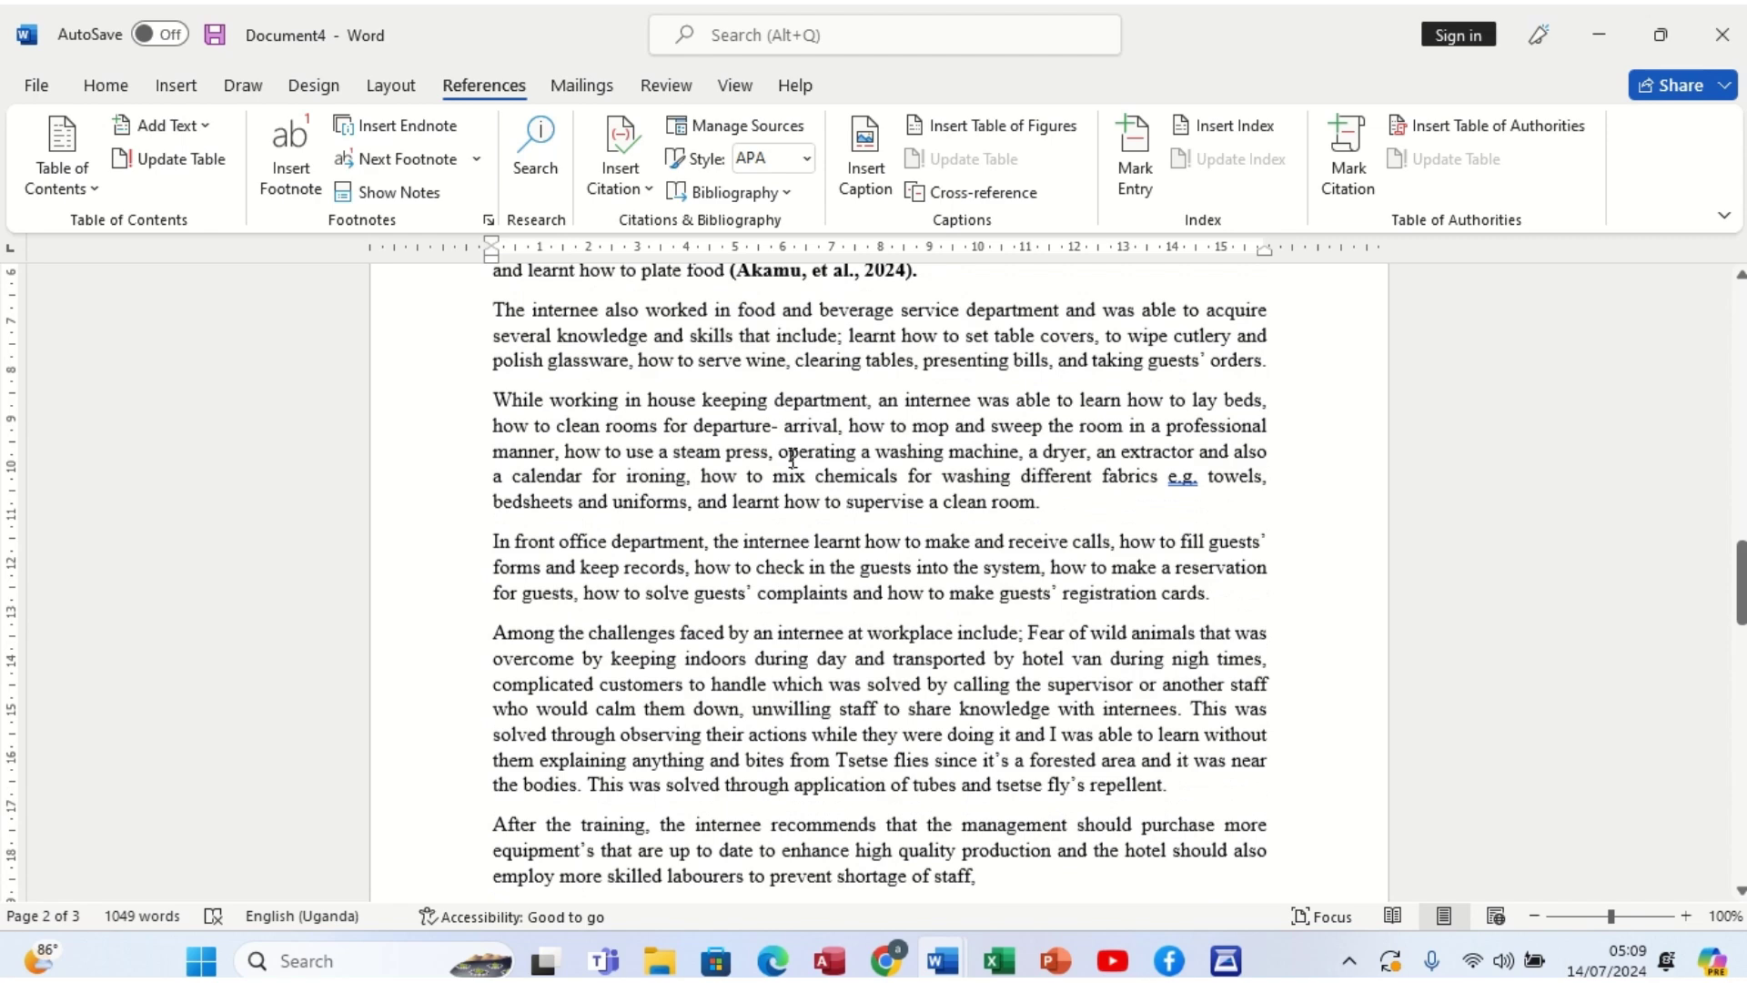
Step: Scroll up to the opening Chobe safari lodge paragraph on page 1
{"action": "scroll", "coordinate": [792, 457], "scroll_direction": "up", "scroll_amount": 15}
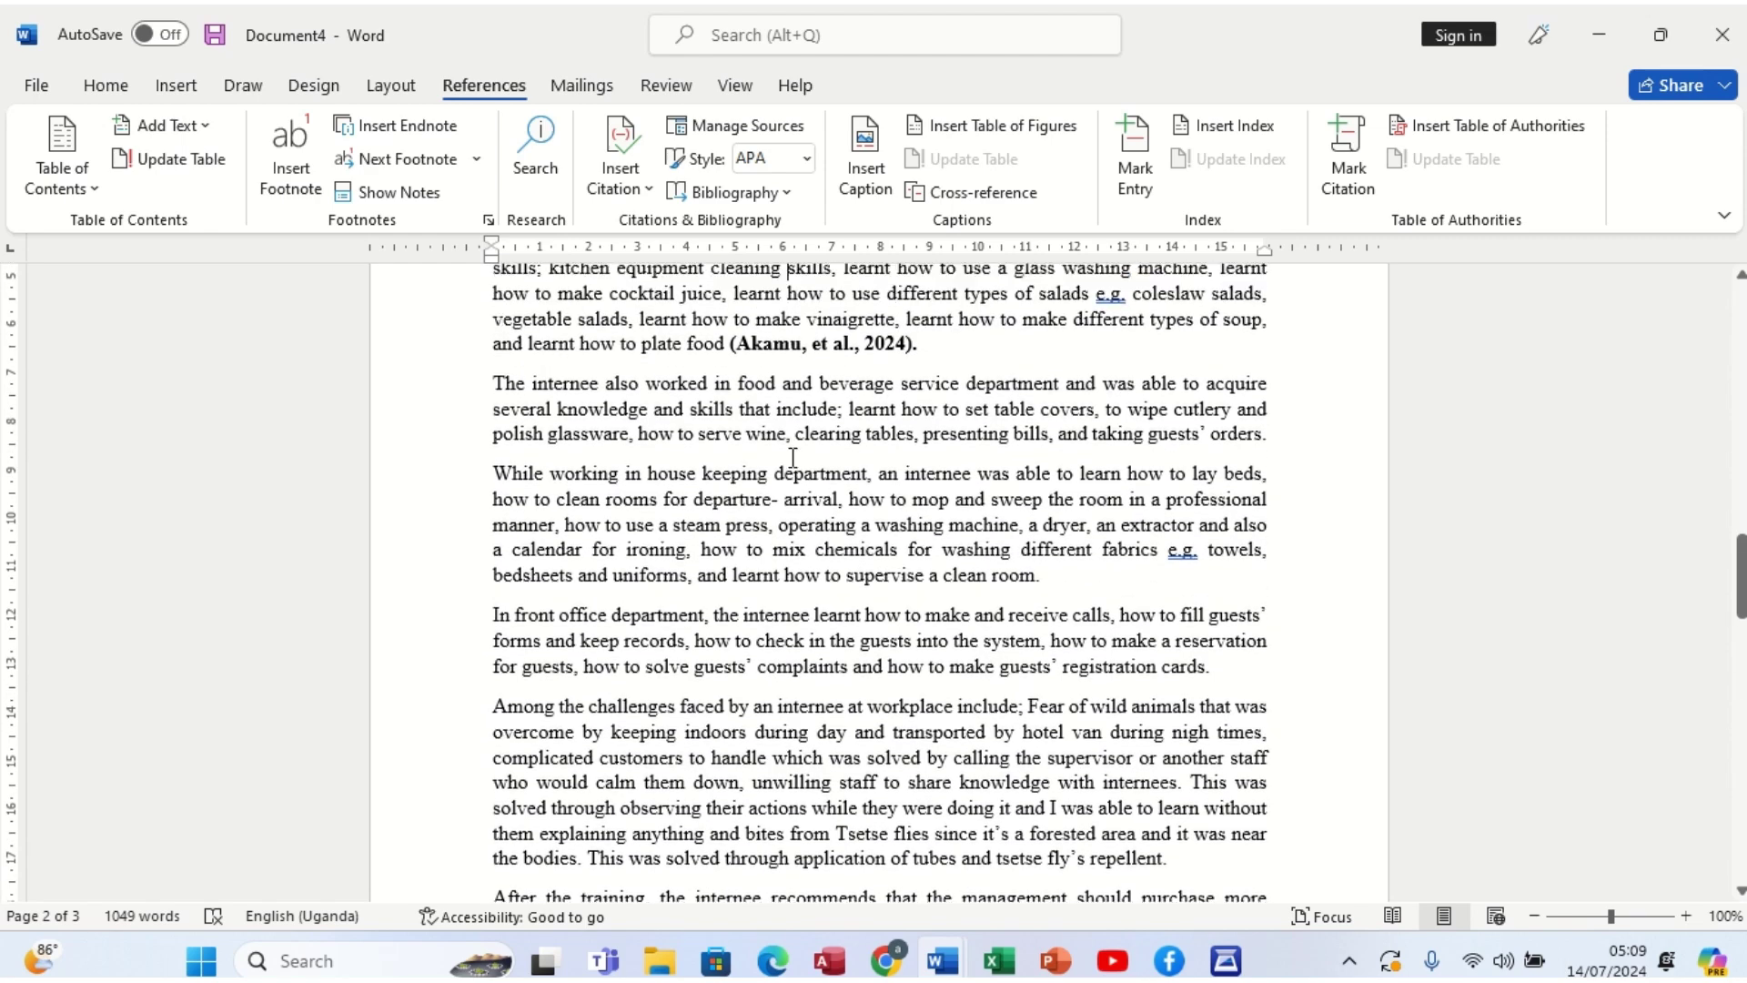
{"action": "scroll", "coordinate": [793, 457], "scroll_direction": "up", "scroll_amount": 1}
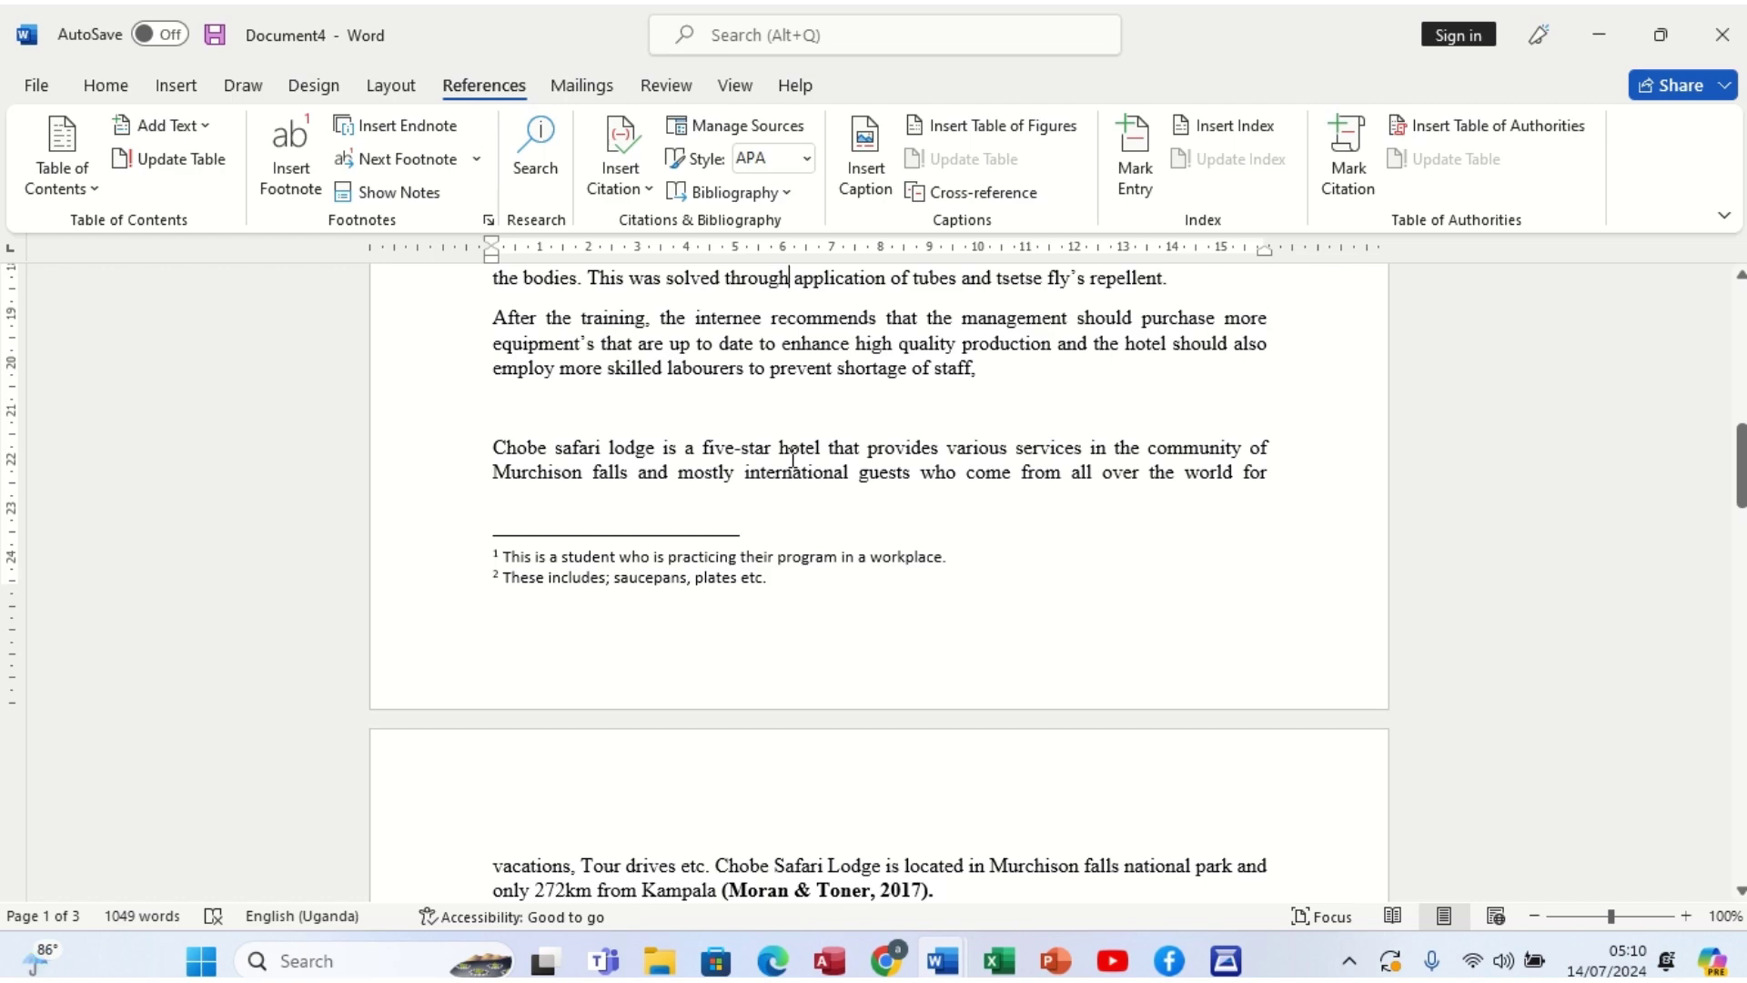
{"action": "scroll", "coordinate": [793, 457], "scroll_direction": "up", "scroll_amount": 7}
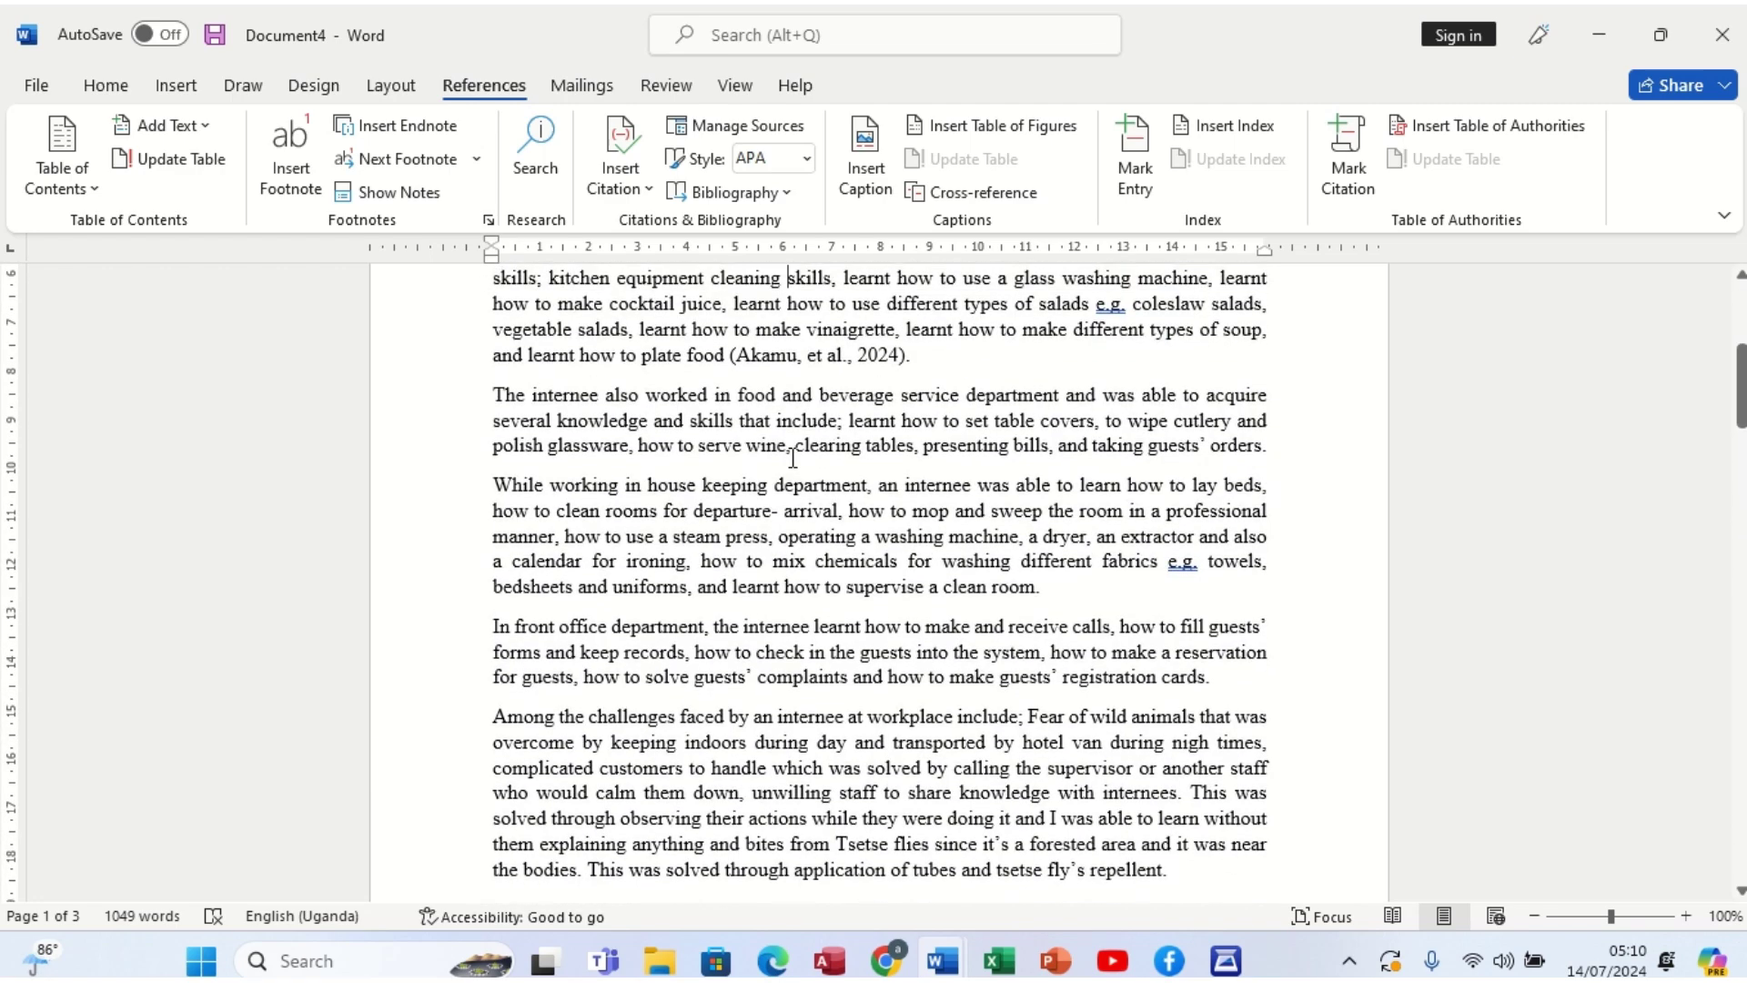
{"action": "scroll", "coordinate": [792, 457], "scroll_direction": "up", "scroll_amount": 3}
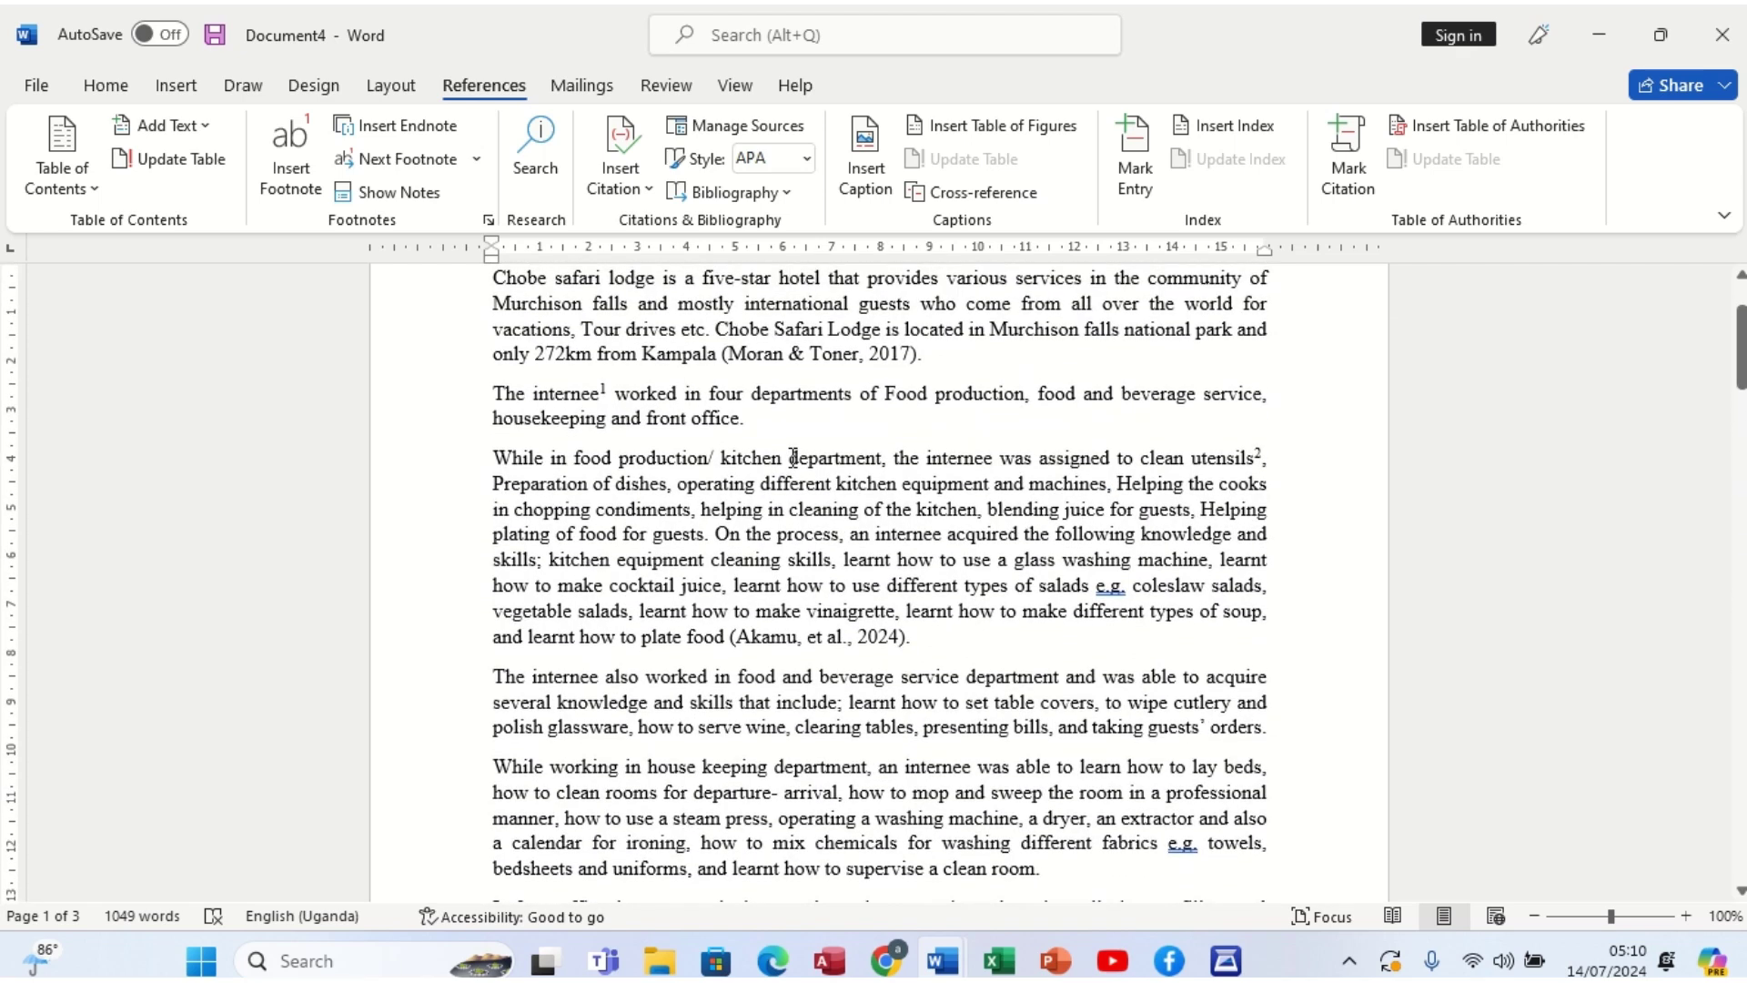
Step: Add endnote i after 'Chobe safari lodge': 'This a tourism hotel that serves both local tourists and international tourists.'
{"action": "left_click", "coordinate": [788, 277]}
{"action": "left_click", "coordinate": [423, 134]}
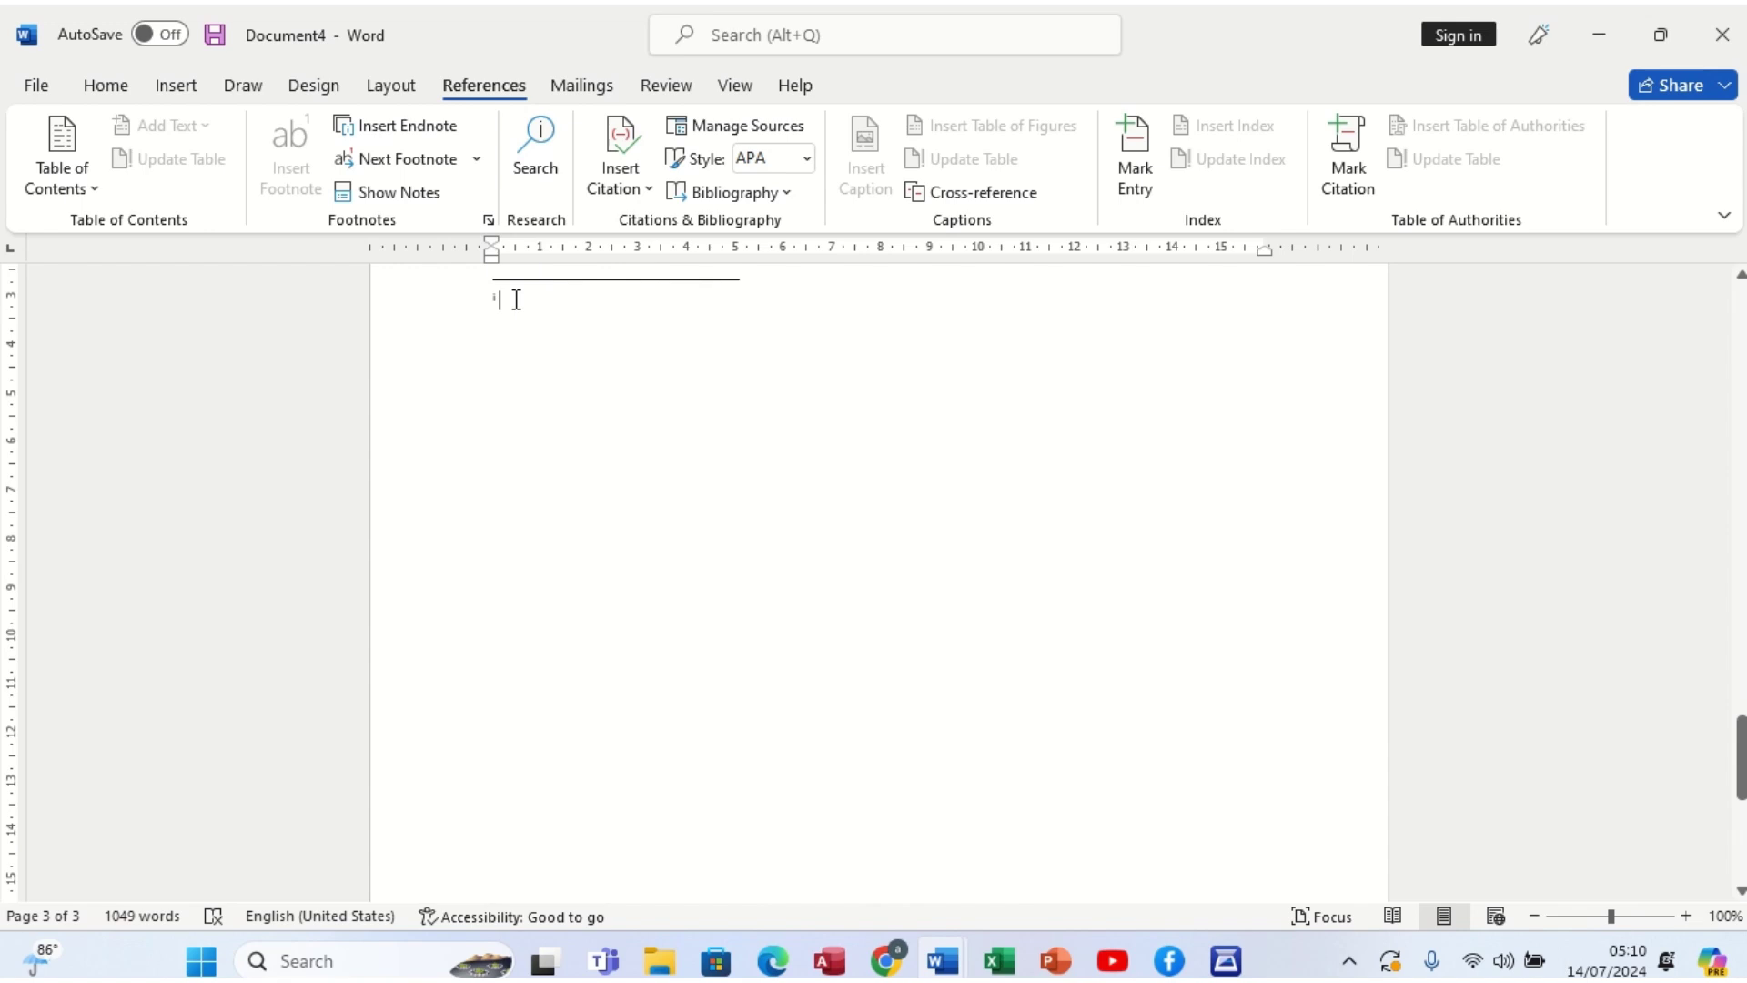
{"action": "type", "text": "This a tou"}
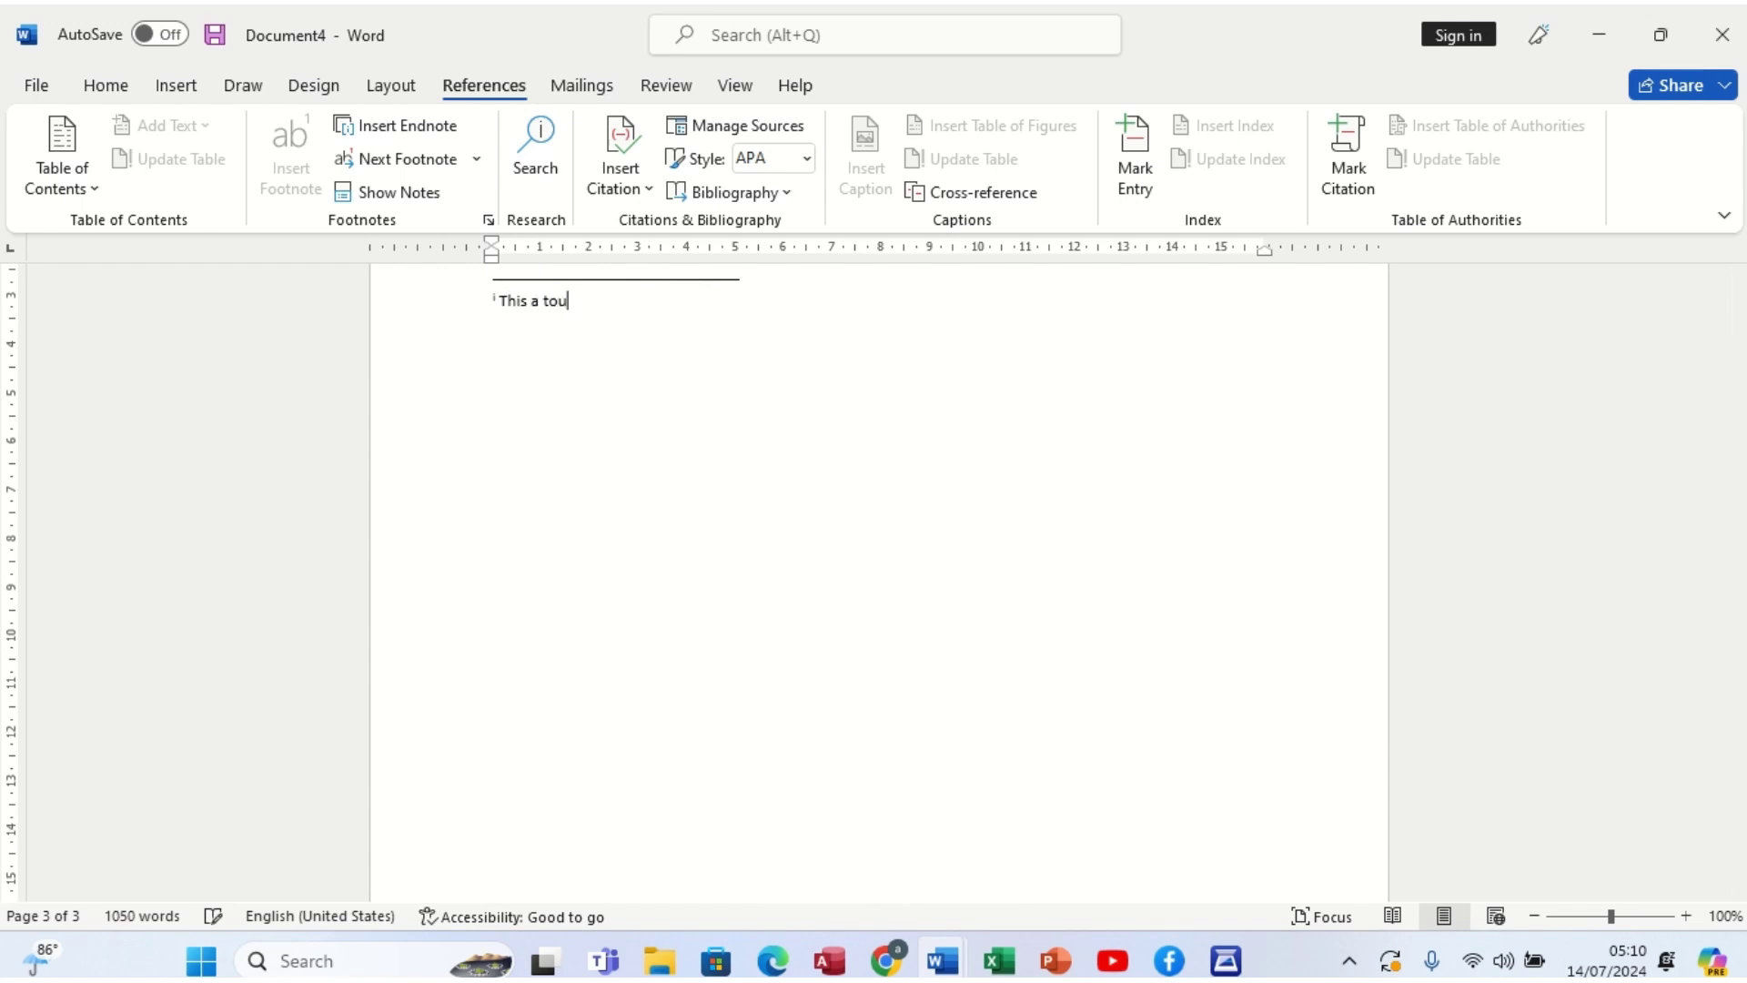
{"action": "type", "text": "rist="}
{"action": "key", "text": "BackSpace"}
{"action": "key", "text": "BackSpace"}
{"action": "type", "text": "m hotekl"}
{"action": "key", "text": "BackSpace"}
{"action": "key", "text": "BackSpace"}
{"action": "key", "text": "BackSpace"}
{"action": "type", "text": "el that serves"}
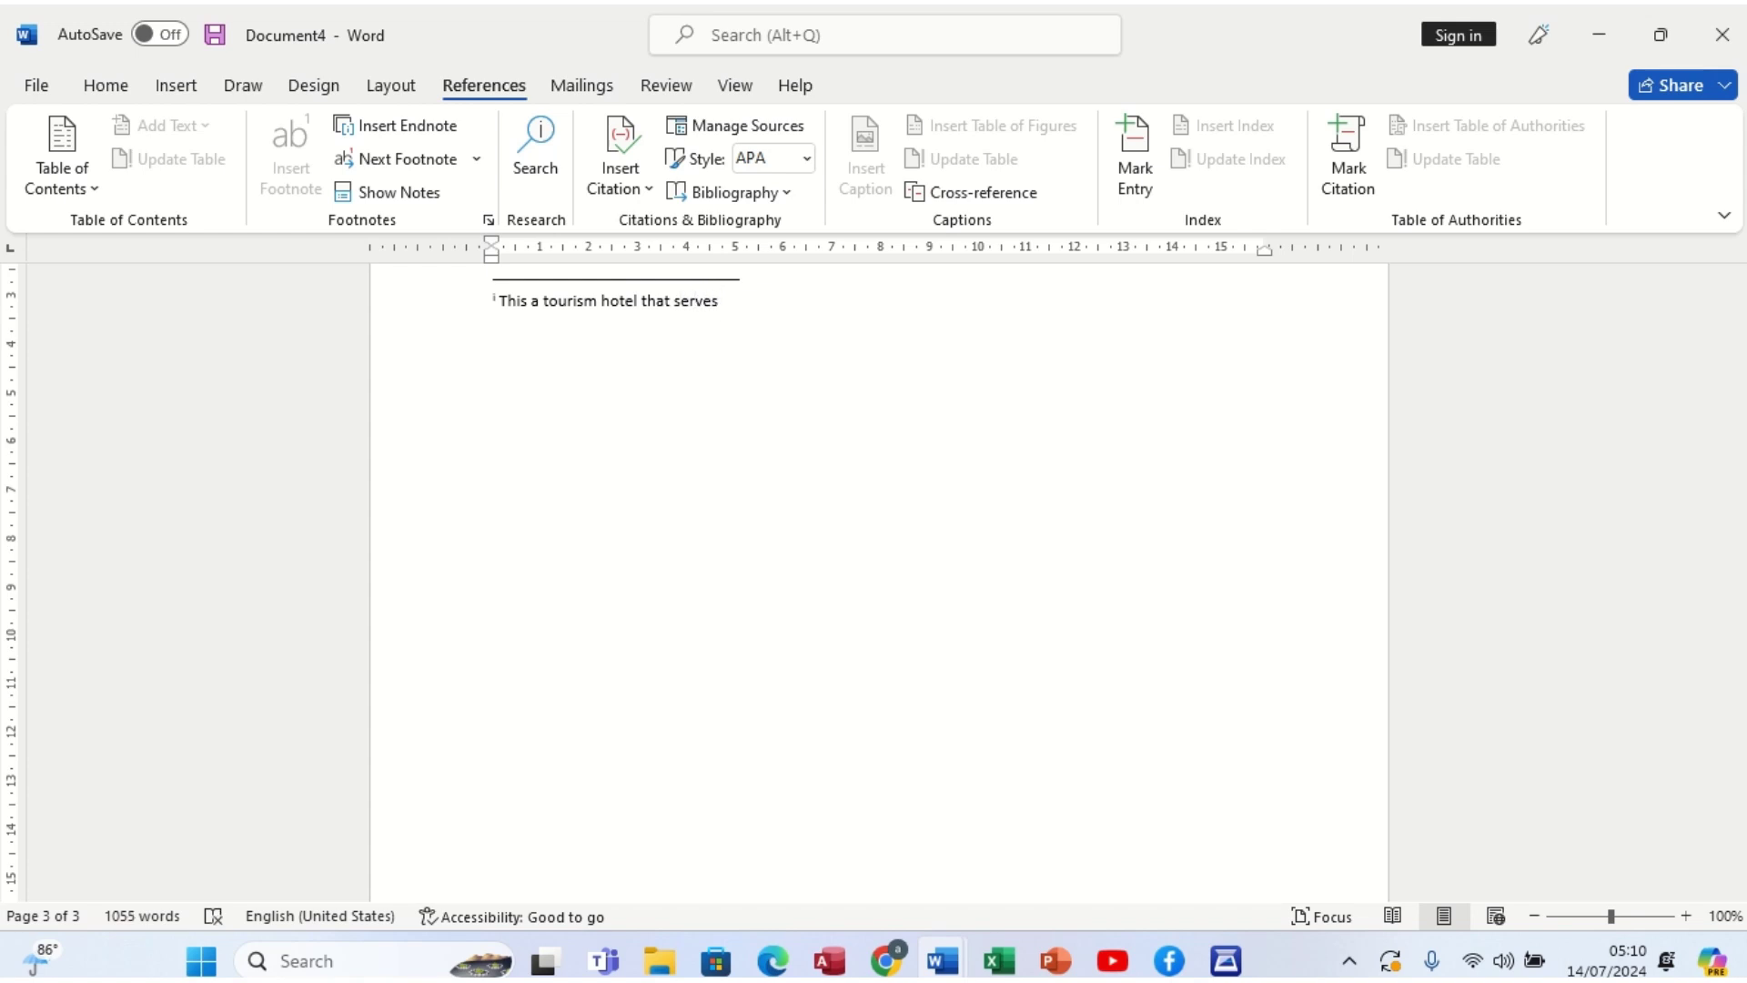
{"action": "type", "text": " both i"}
{"action": "key", "text": "BackSpace"}
{"action": "type", "text": "local "}
{"action": "type", "text": "t"}
{"action": "type", "text": "our"}
{"action": "type", "text": "ists and "}
{"action": "type", "text": "a"}
{"action": "key", "text": "BackSpace"}
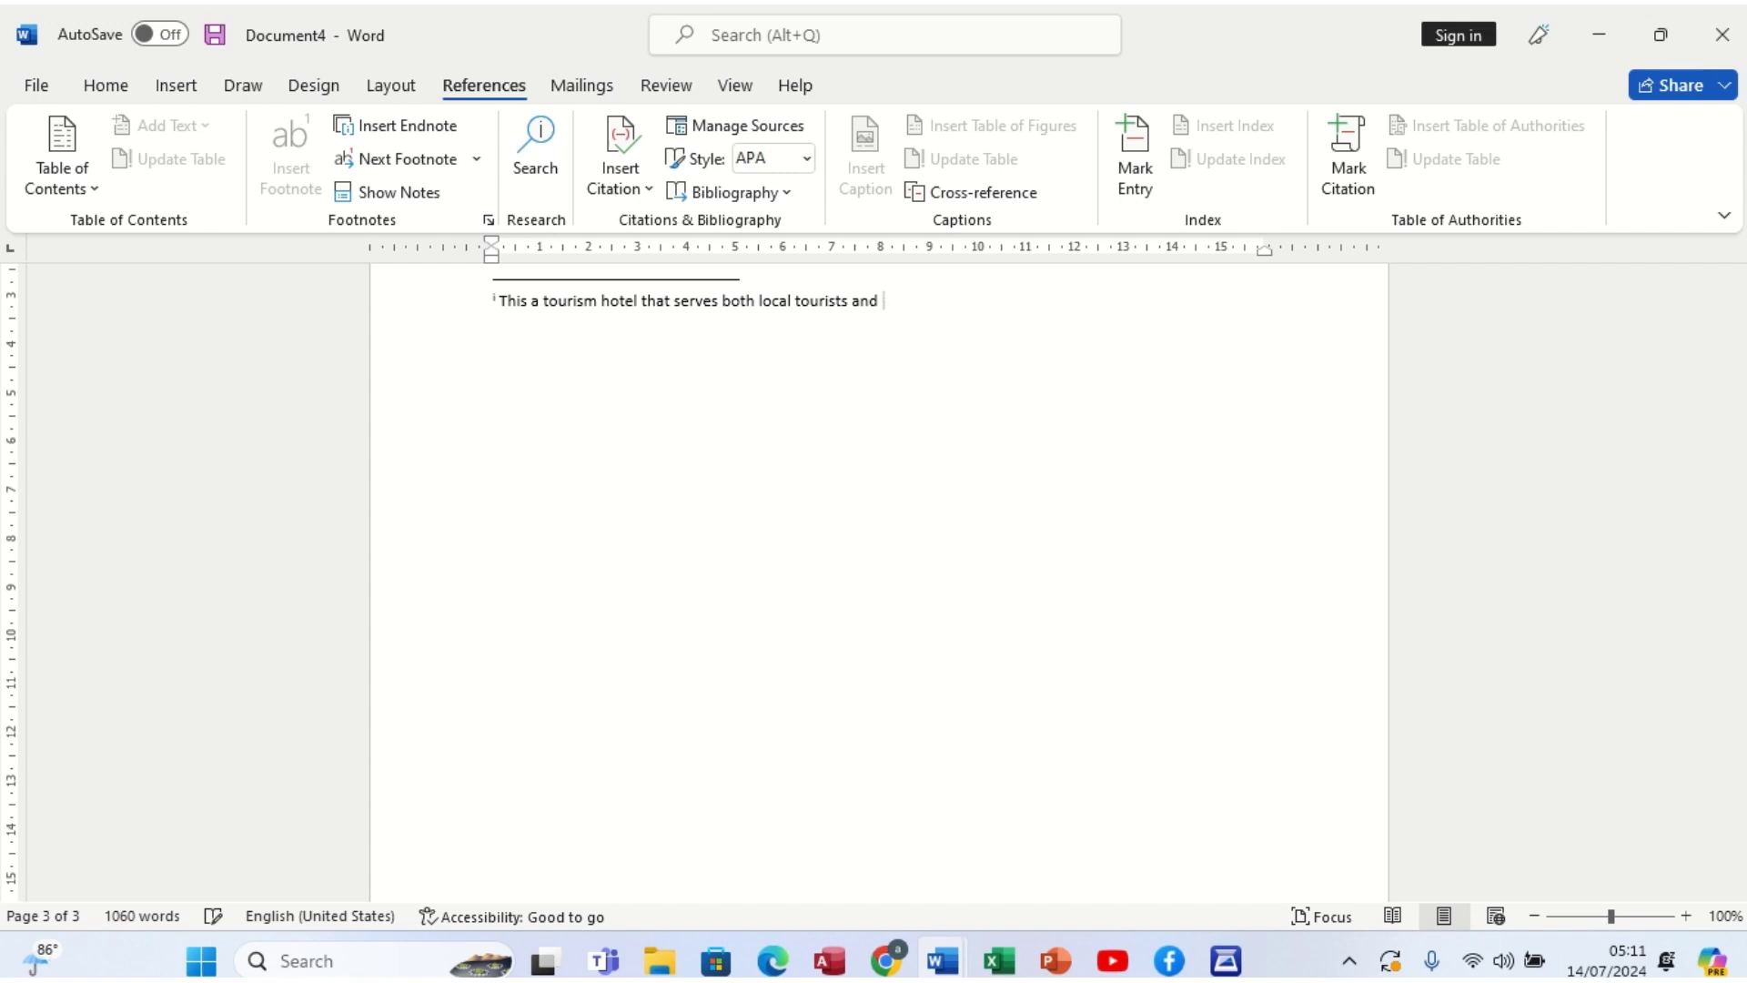
{"action": "type", "text": "international tourists."}
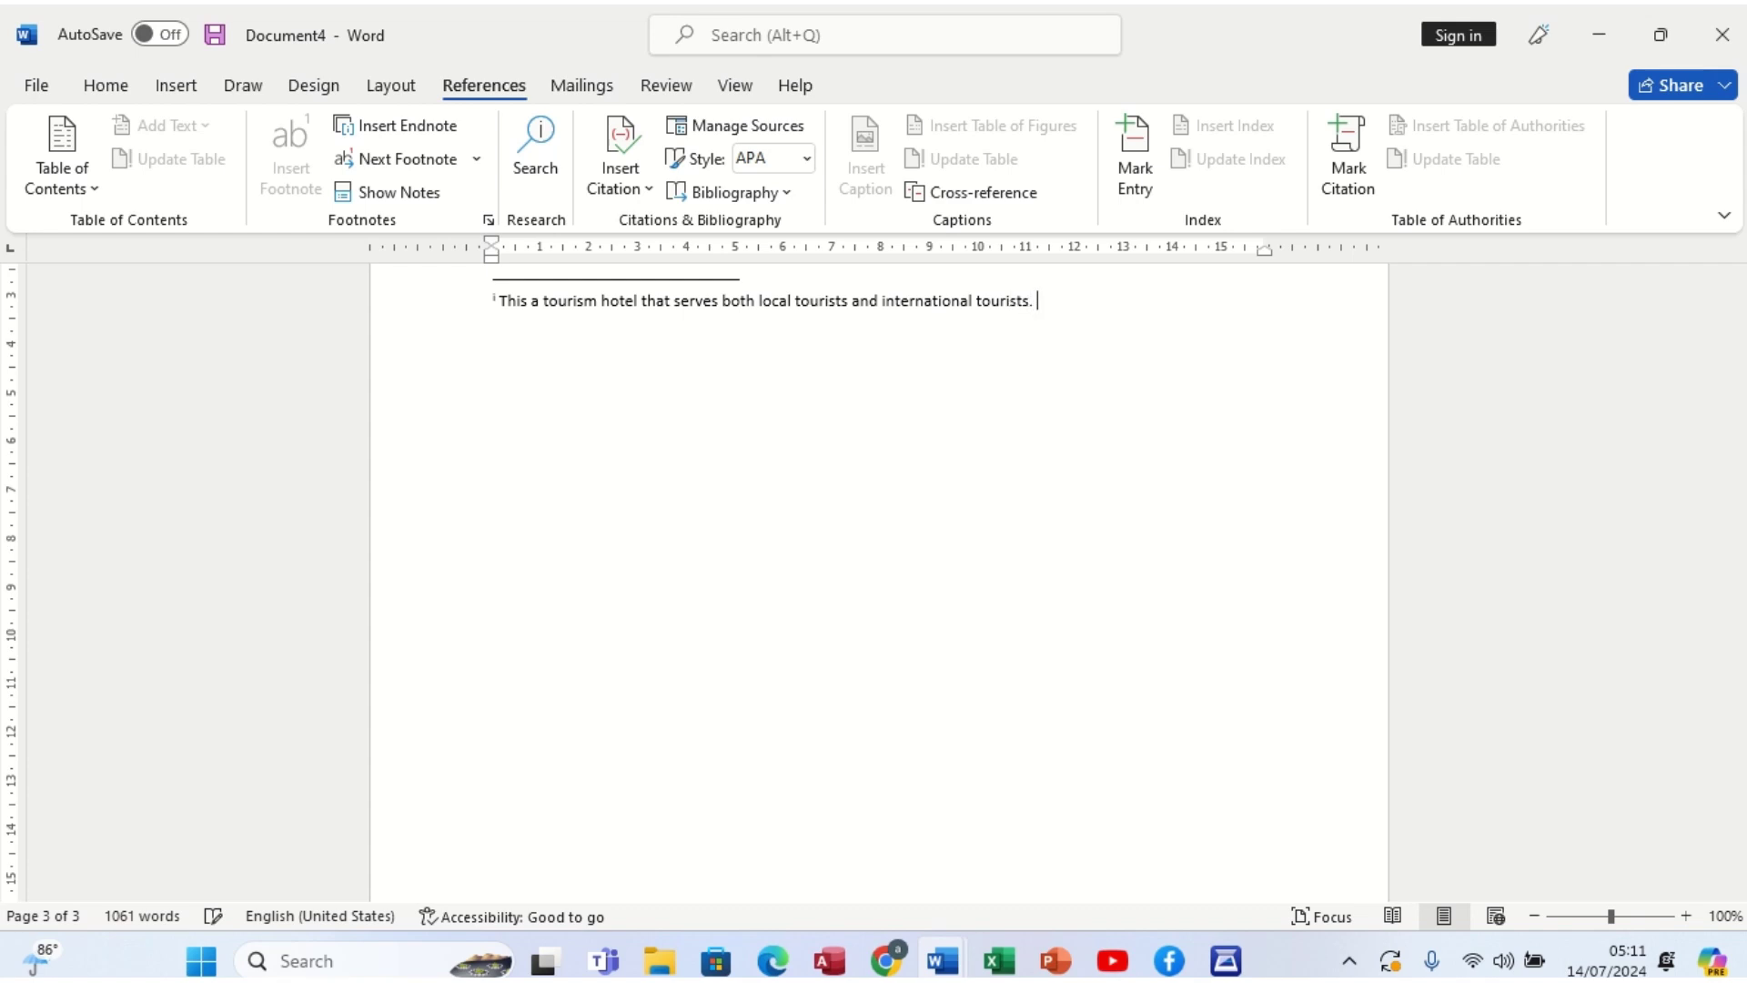
Step: Leave endnote i and scroll back to review the two footnotes on page 1
{"action": "scroll", "coordinate": [554, 432], "scroll_direction": "up", "scroll_amount": 5}
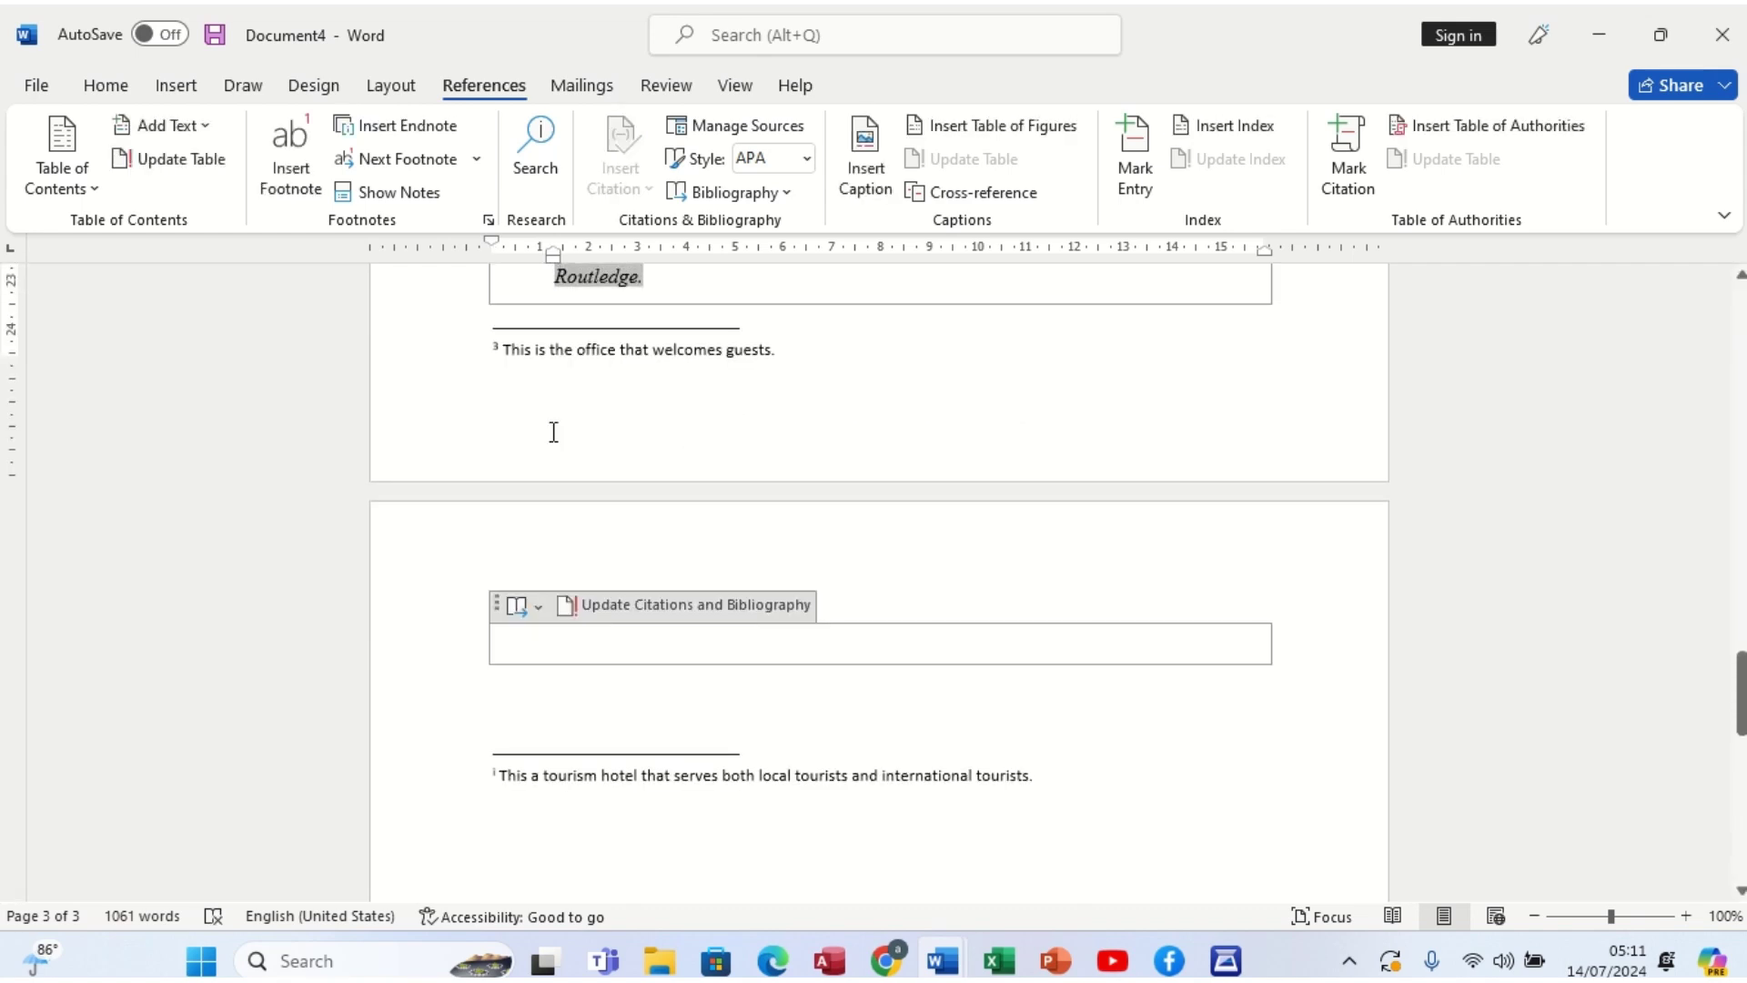
{"action": "left_click", "coordinate": [494, 776]}
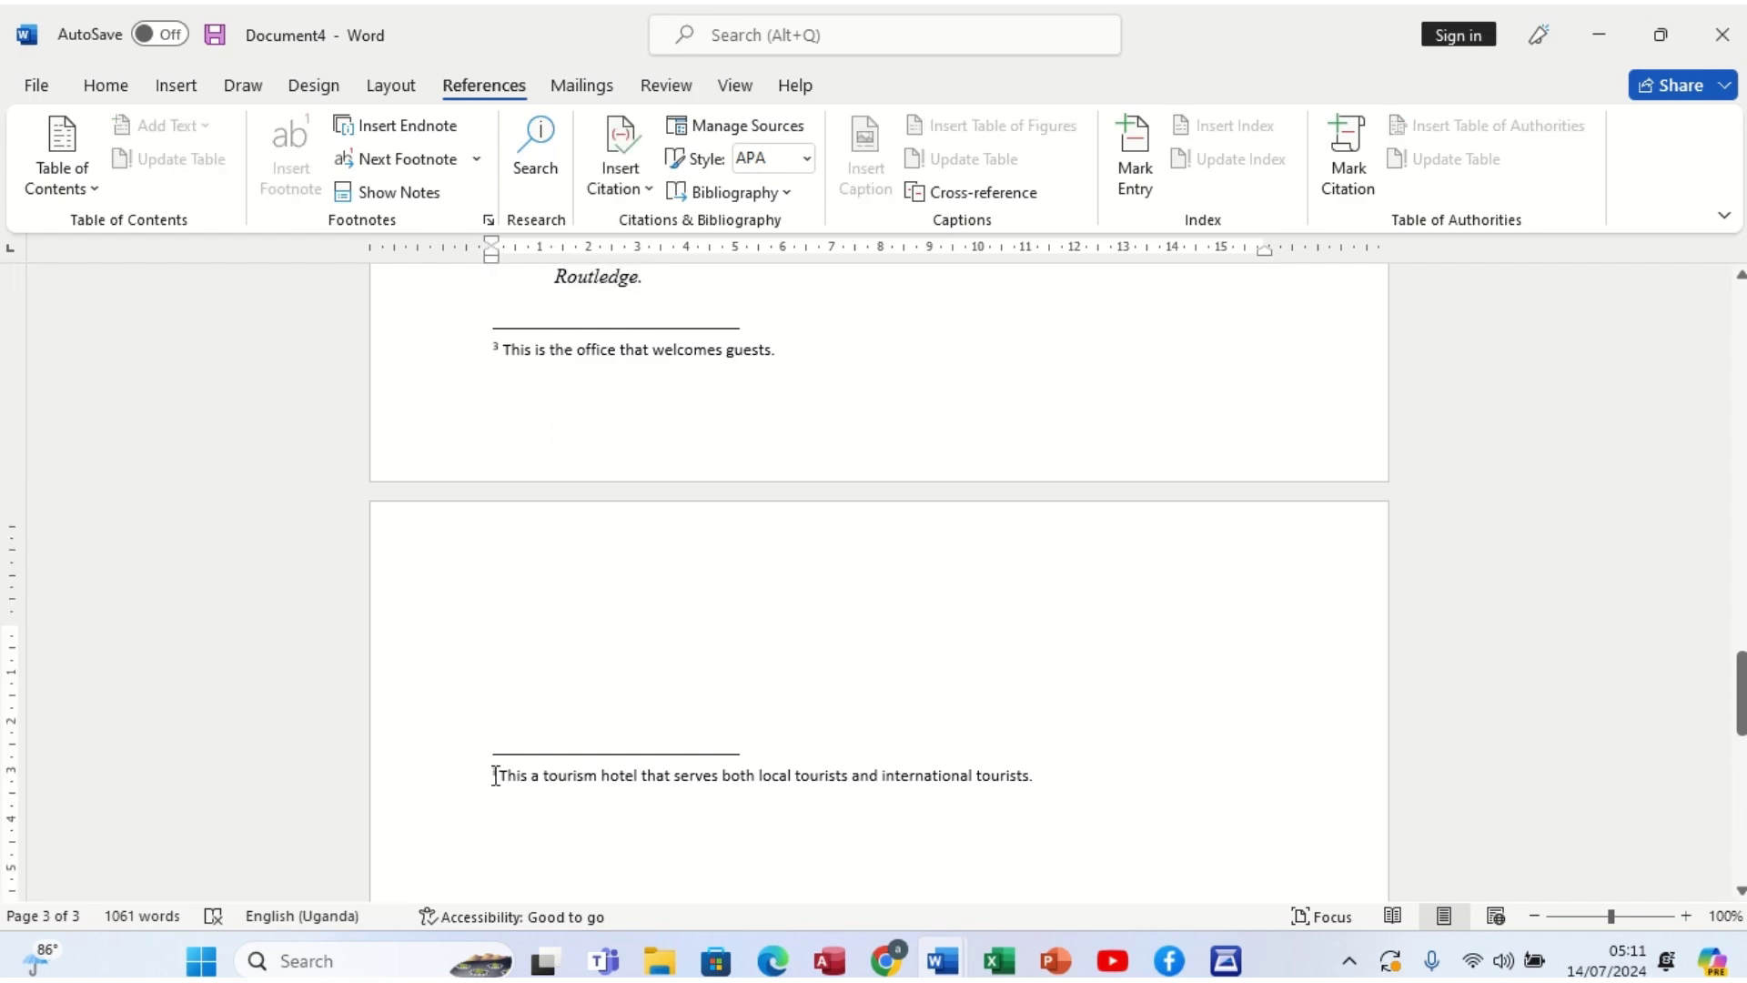
{"action": "double_click", "coordinate": [494, 775]}
{"action": "scroll", "coordinate": [495, 775], "scroll_direction": "up", "scroll_amount": 5}
{"action": "scroll", "coordinate": [495, 775], "scroll_direction": "up", "scroll_amount": 10}
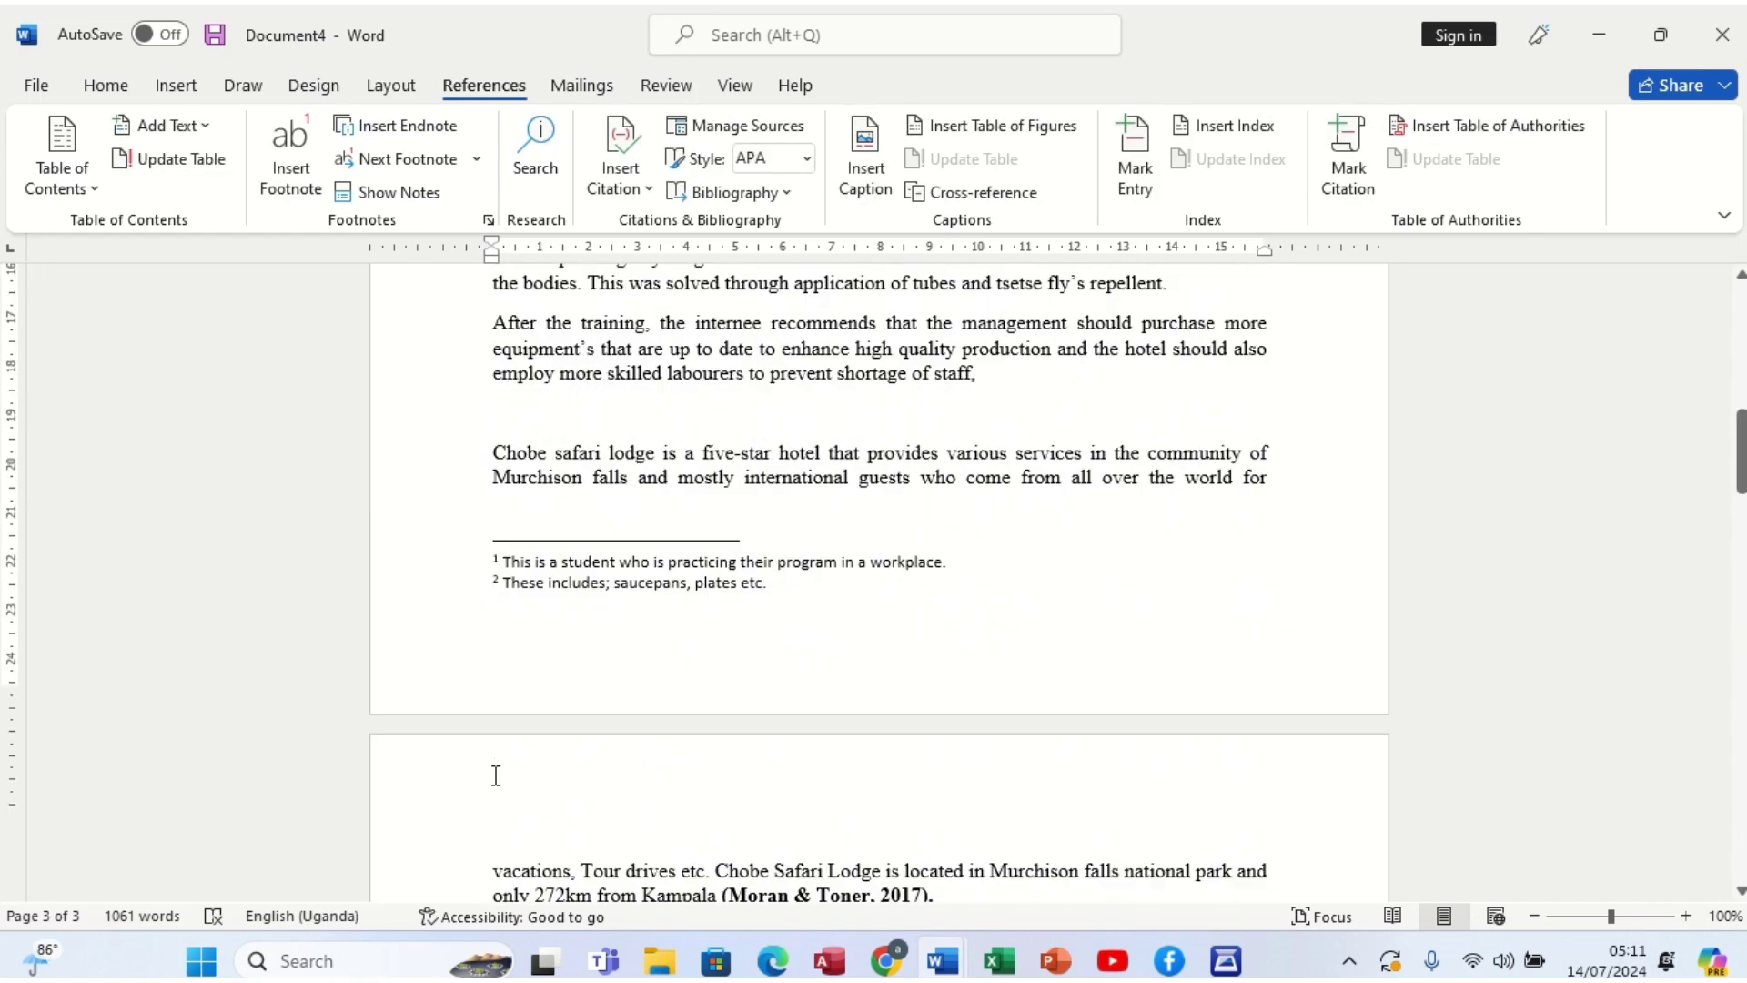
{"action": "scroll", "coordinate": [495, 776], "scroll_direction": "up", "scroll_amount": 5}
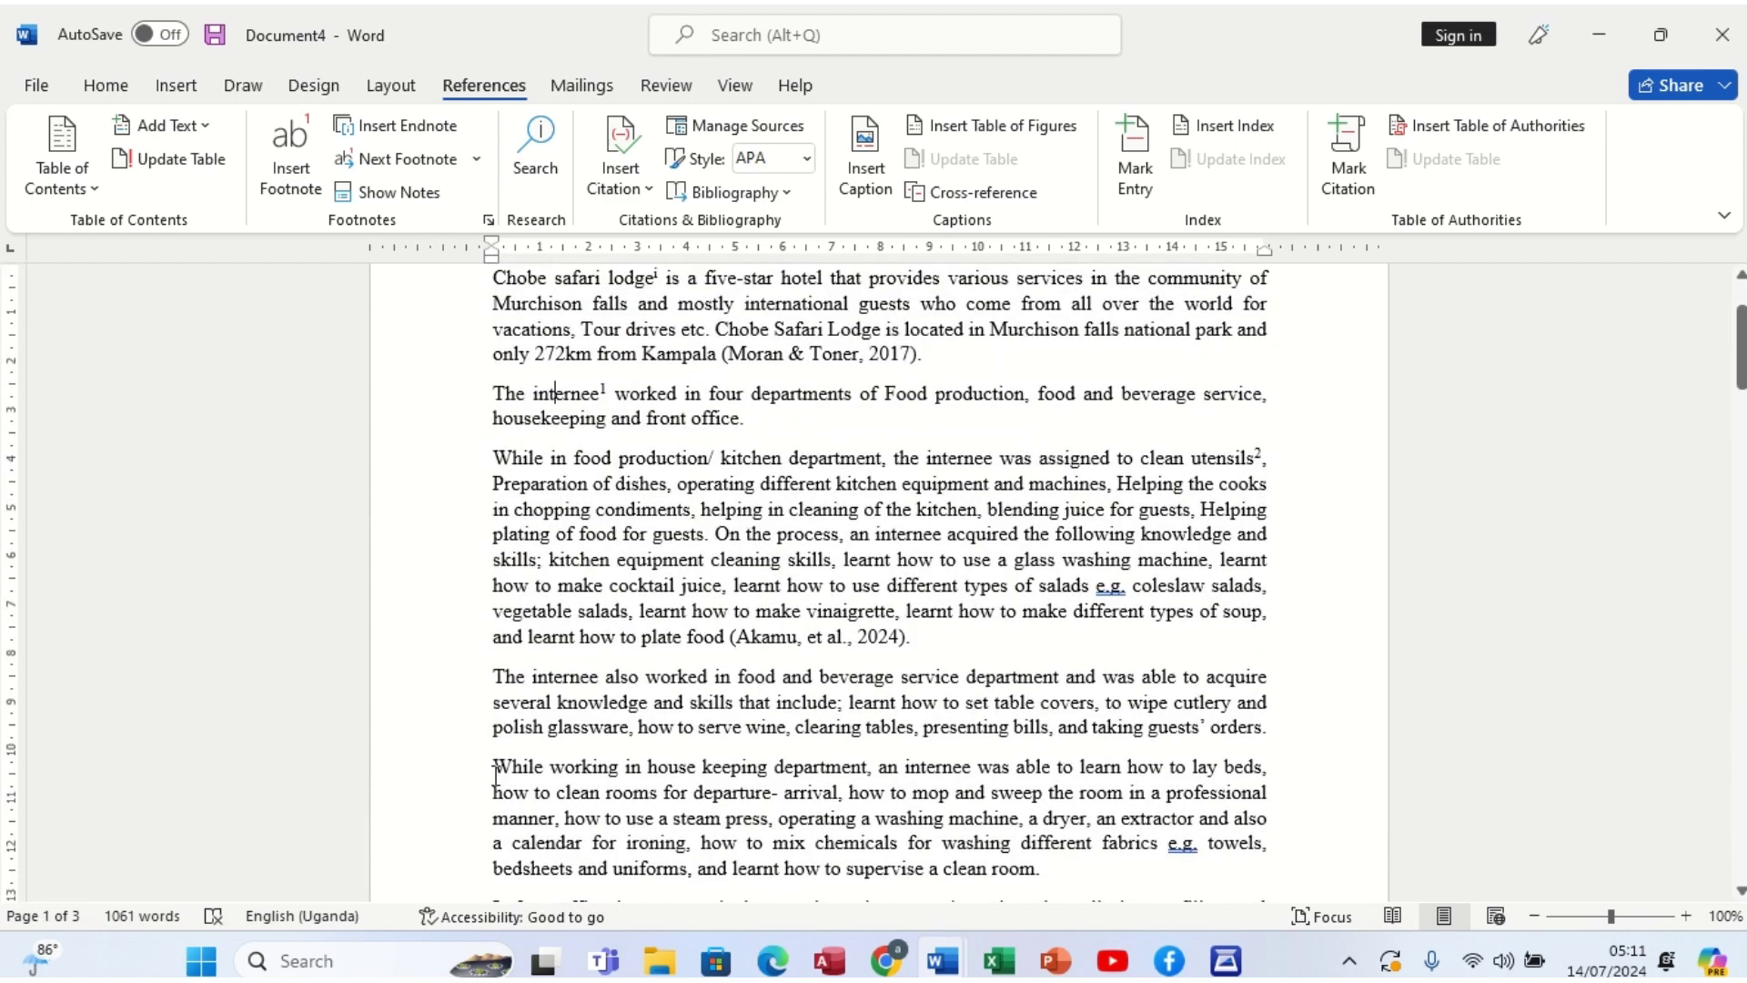
{"action": "scroll", "coordinate": [495, 775], "scroll_direction": "down", "scroll_amount": 11}
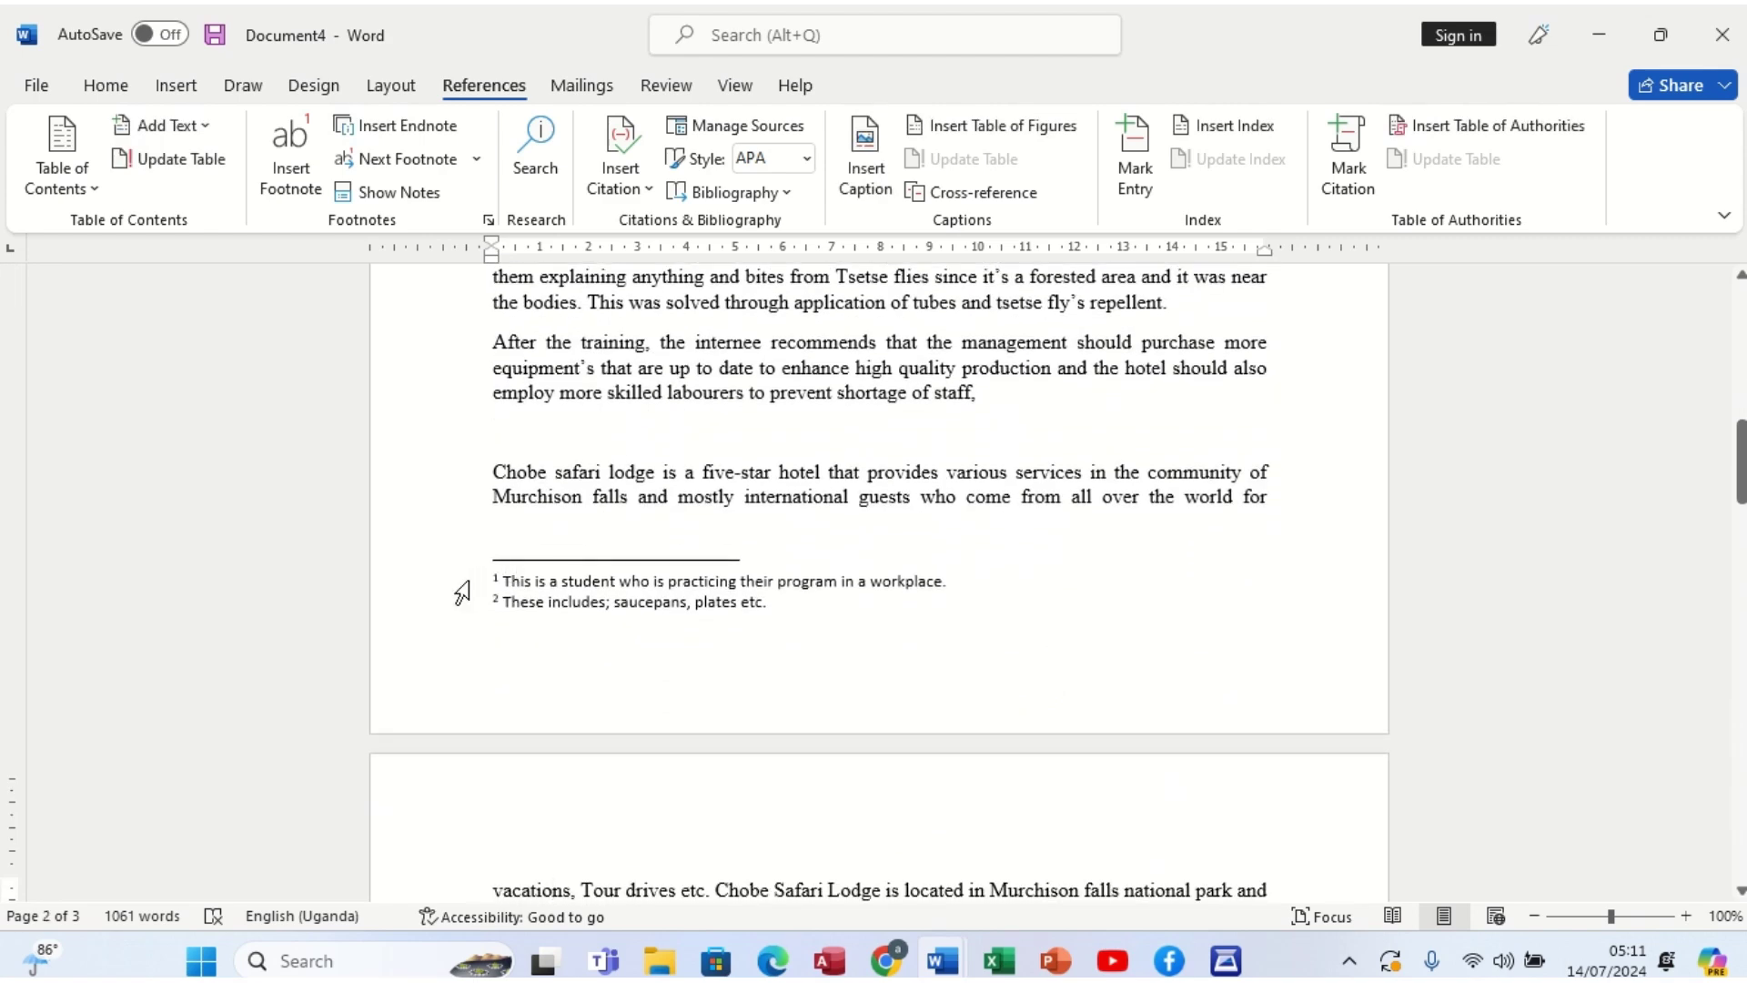
{"action": "left_click_drag", "start_coordinate": [462, 592], "coordinate": [463, 617]}
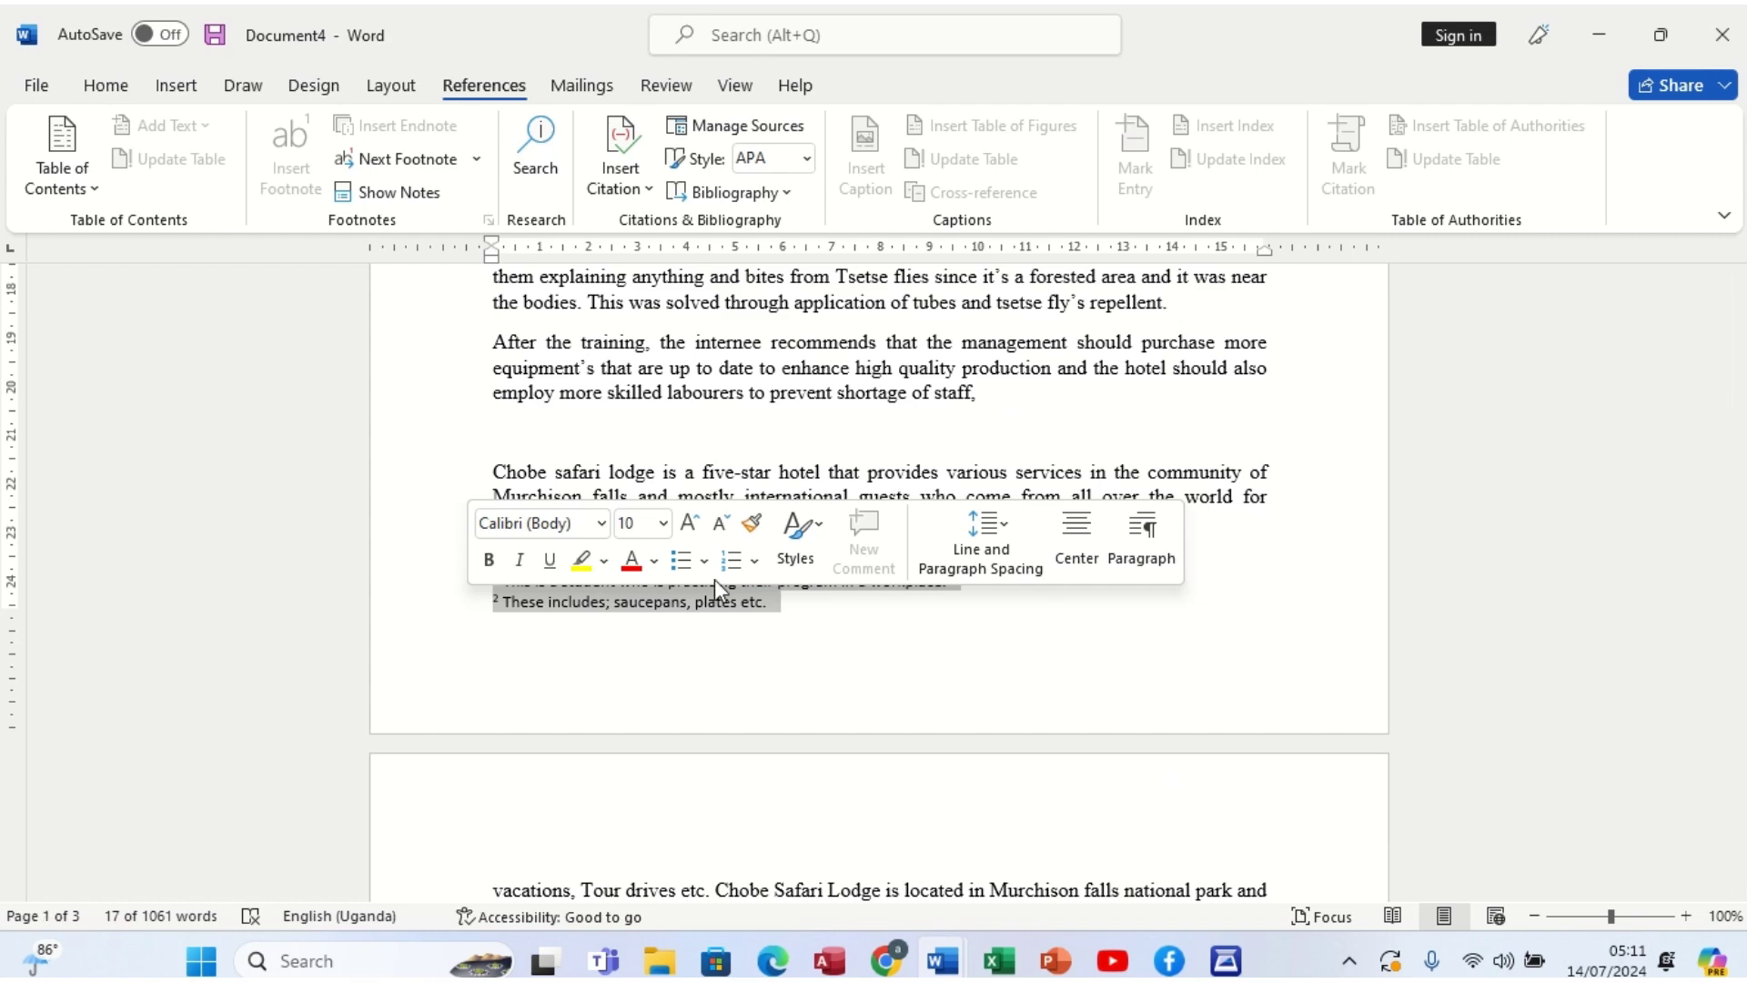
{"action": "left_click", "coordinate": [710, 603]}
Step: Place the insertion point after '(Moran & Toner, 2017).' on page 2
{"action": "scroll", "coordinate": [710, 603], "scroll_direction": "down", "scroll_amount": 7}
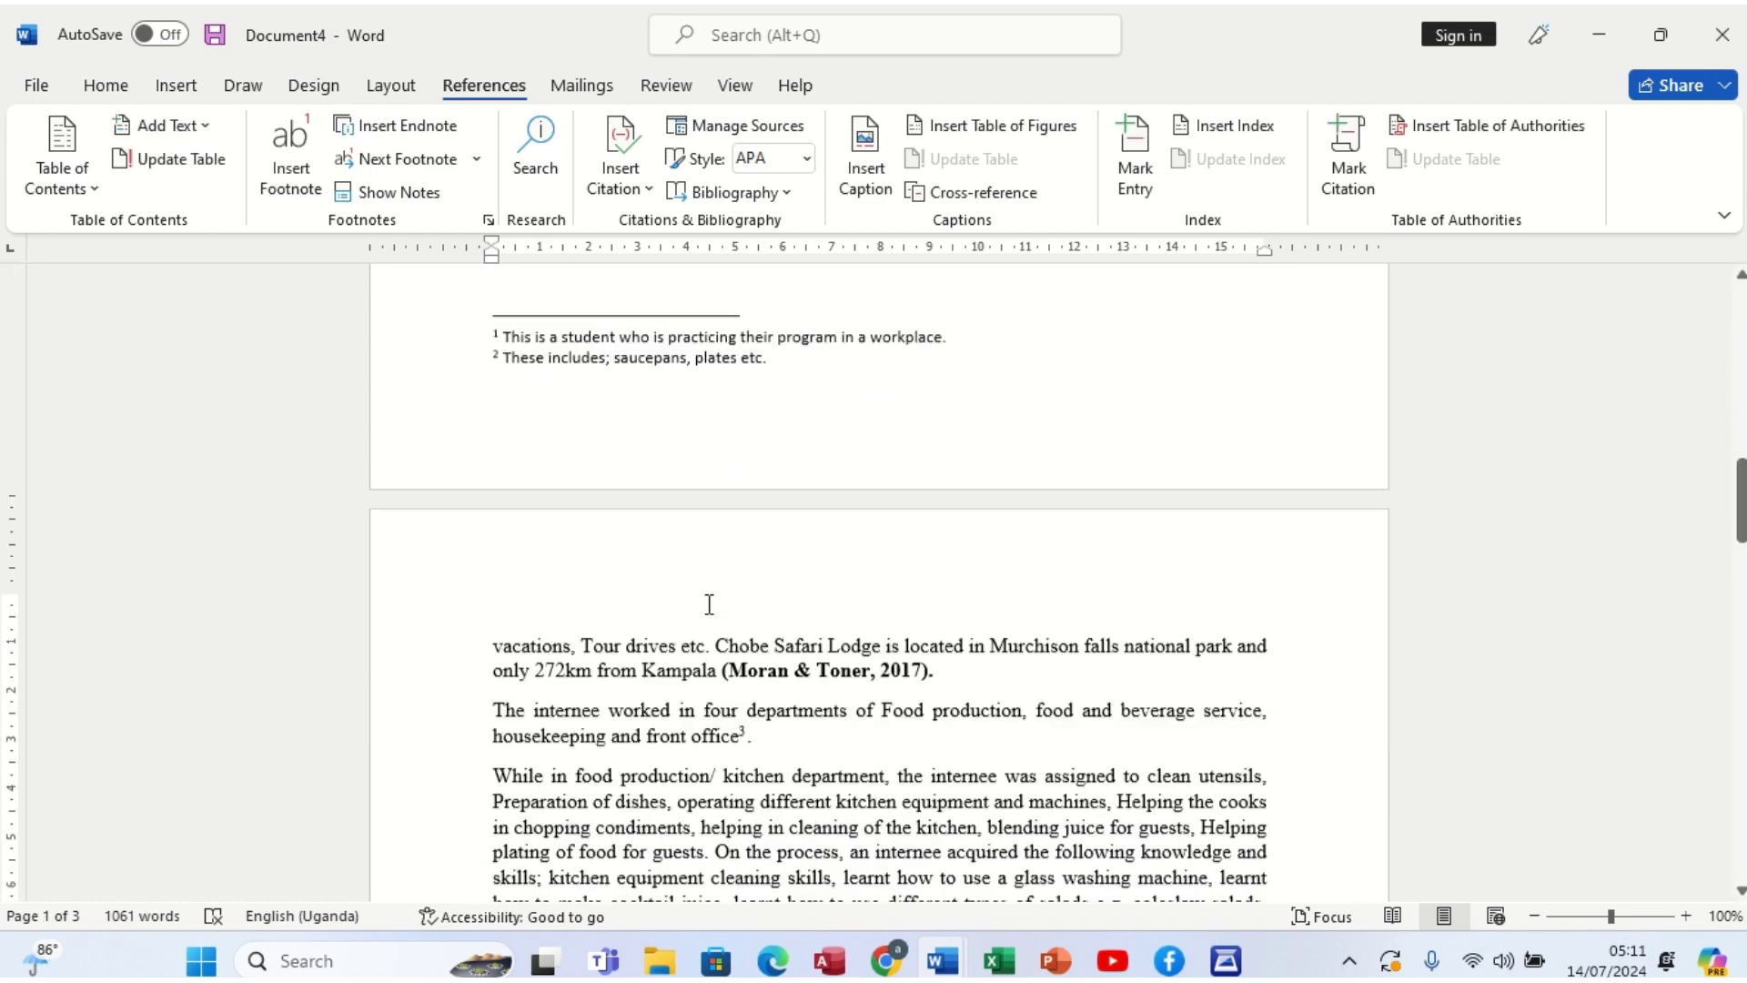
{"action": "scroll", "coordinate": [710, 604], "scroll_direction": "down", "scroll_amount": 10}
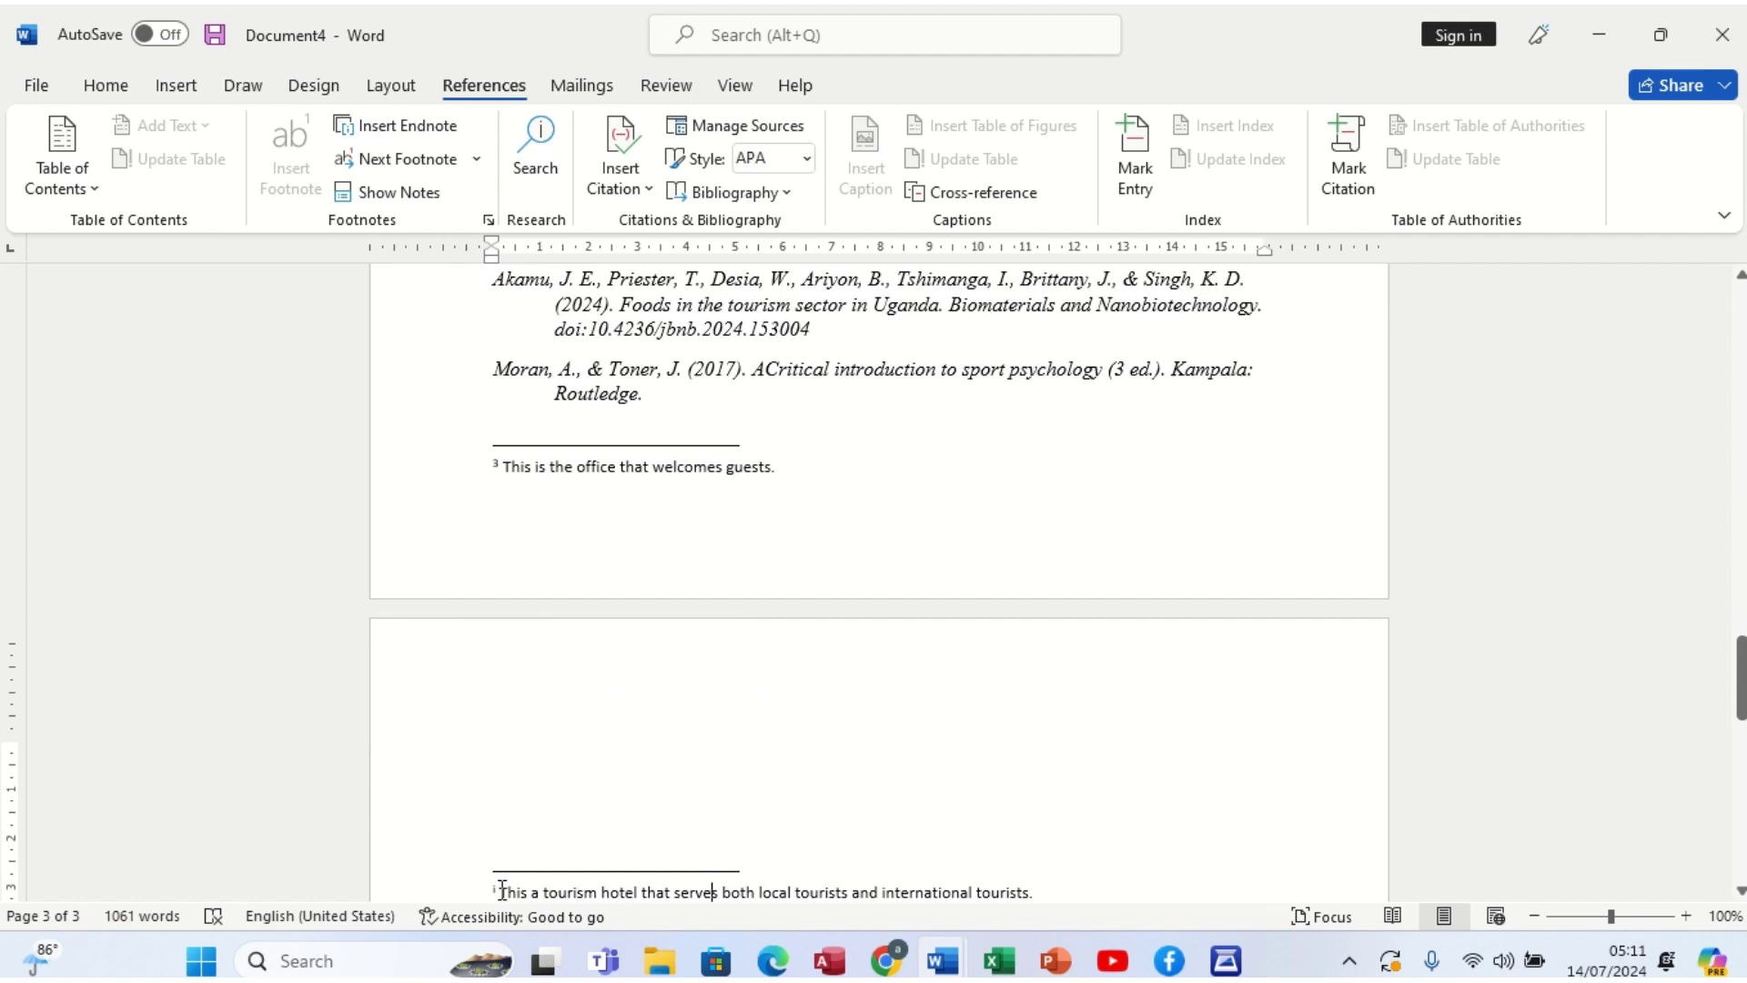
{"action": "left_click", "coordinate": [522, 475]}
{"action": "key", "text": "Up"}
{"action": "key", "text": "Up"}
{"action": "key", "text": "Up"}
{"action": "key", "text": "Up"}
{"action": "key", "text": "Up"}
{"action": "key", "text": "Up"}
{"action": "key", "text": "Up"}
{"action": "key", "text": "Up"}
{"action": "key", "text": "Up"}
{"action": "key", "text": "Up"}
{"action": "key", "text": "Up"}
{"action": "key", "text": "Up"}
{"action": "key", "text": "Up"}
{"action": "key", "text": "Up"}
{"action": "key", "text": "Up"}
{"action": "key", "text": "Up"}
{"action": "key", "text": "Up"}
{"action": "key", "text": "Up"}
{"action": "key", "text": "Up"}
{"action": "key", "text": "Up"}
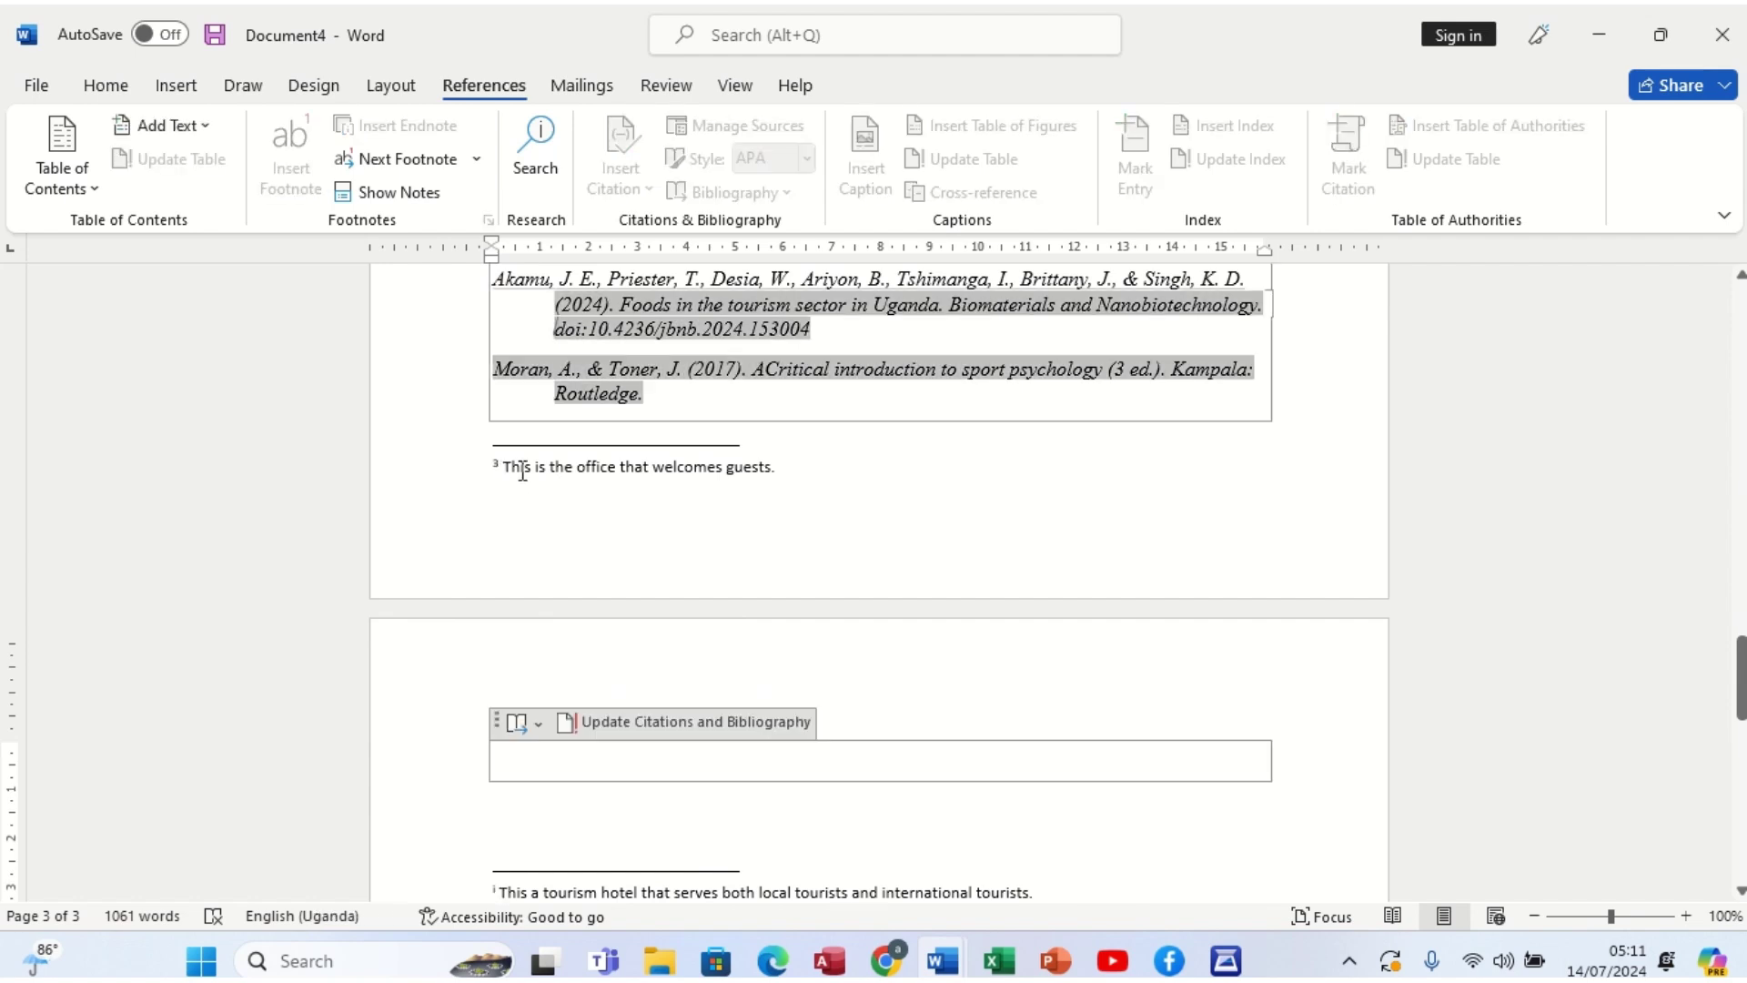
{"action": "key", "text": "Up"}
{"action": "key", "text": "Up"}
{"action": "key", "text": "Up"}
{"action": "key", "text": "Up"}
{"action": "key", "text": "Up"}
{"action": "key", "text": "Up"}
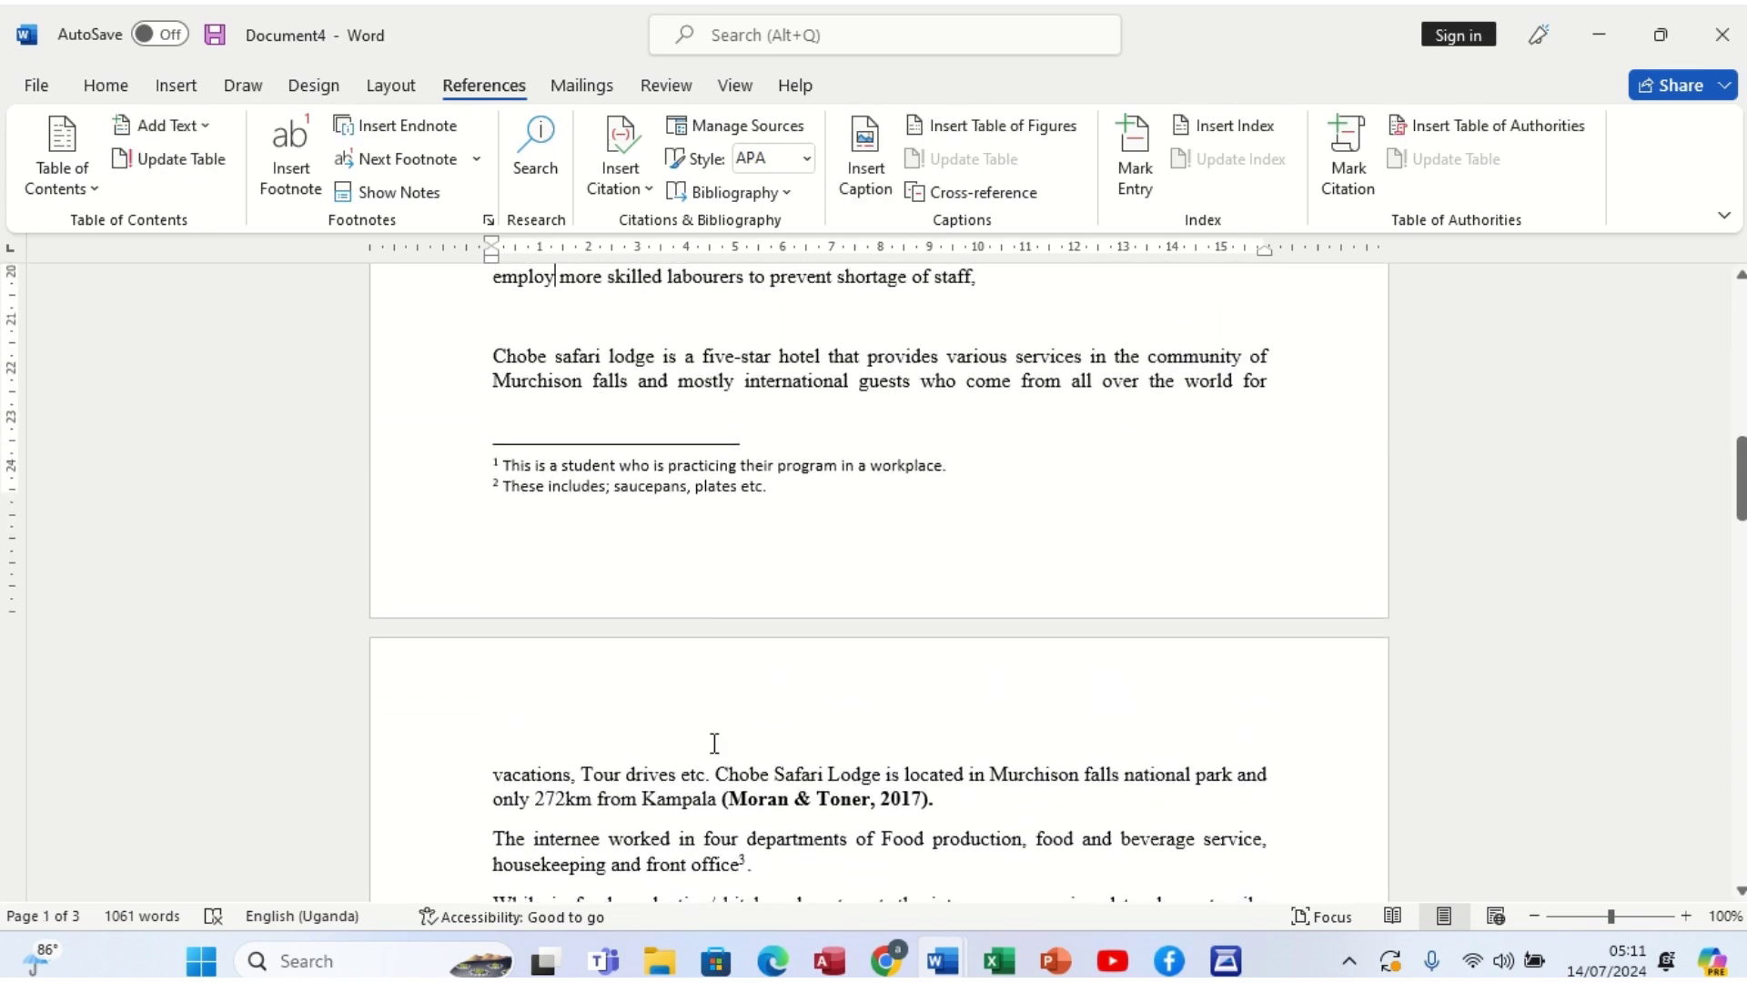
{"action": "left_click", "coordinate": [946, 799]}
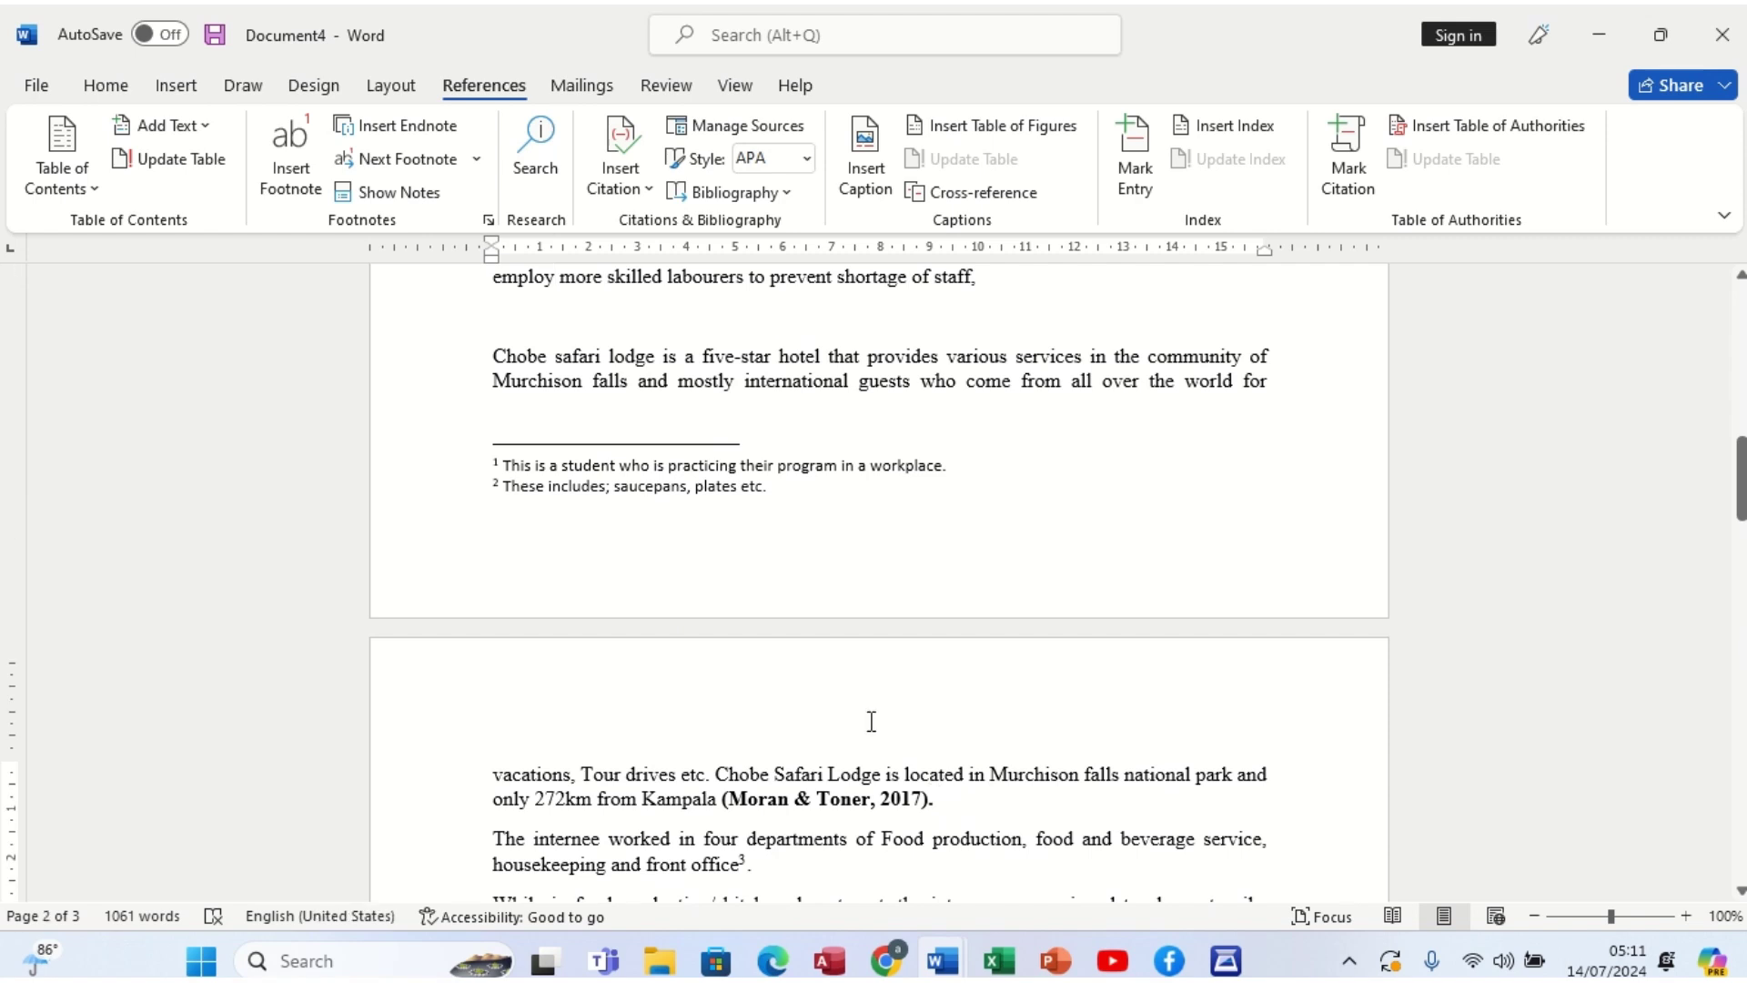
Step: Insert endnote ii after the Moran & Toner citation reading 'This a reference.'
{"action": "left_click", "coordinate": [423, 133]}
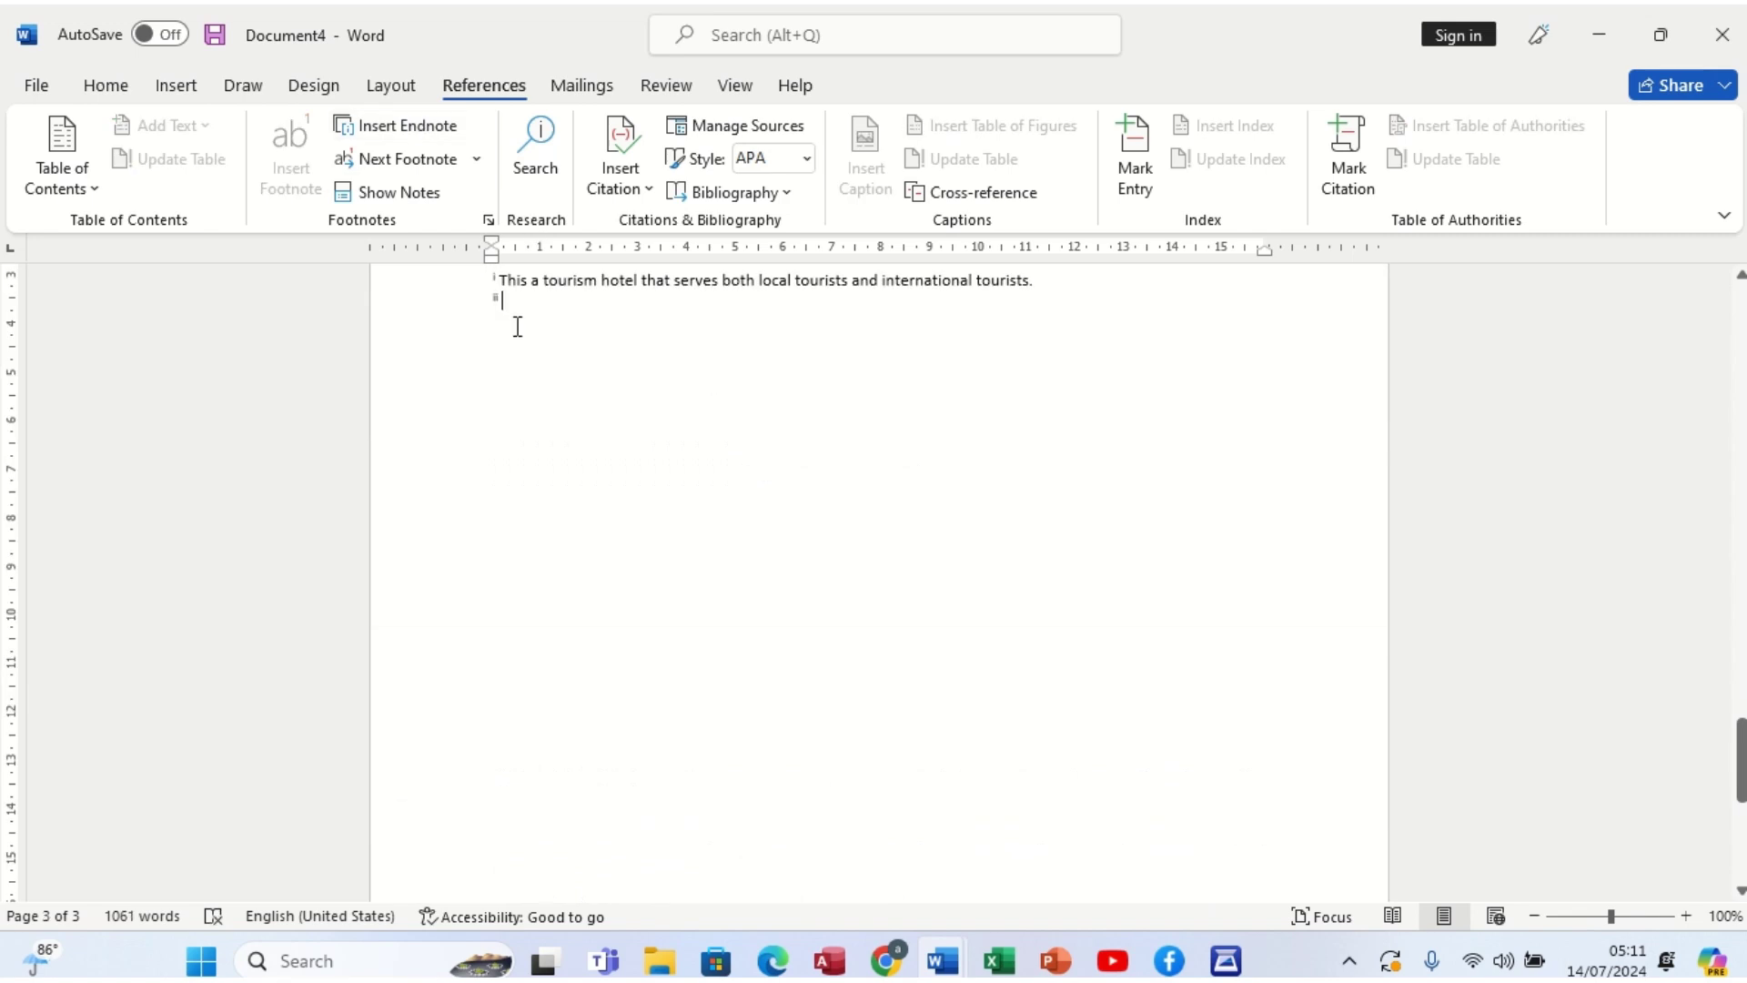
{"action": "type", "text": "This a referen"}
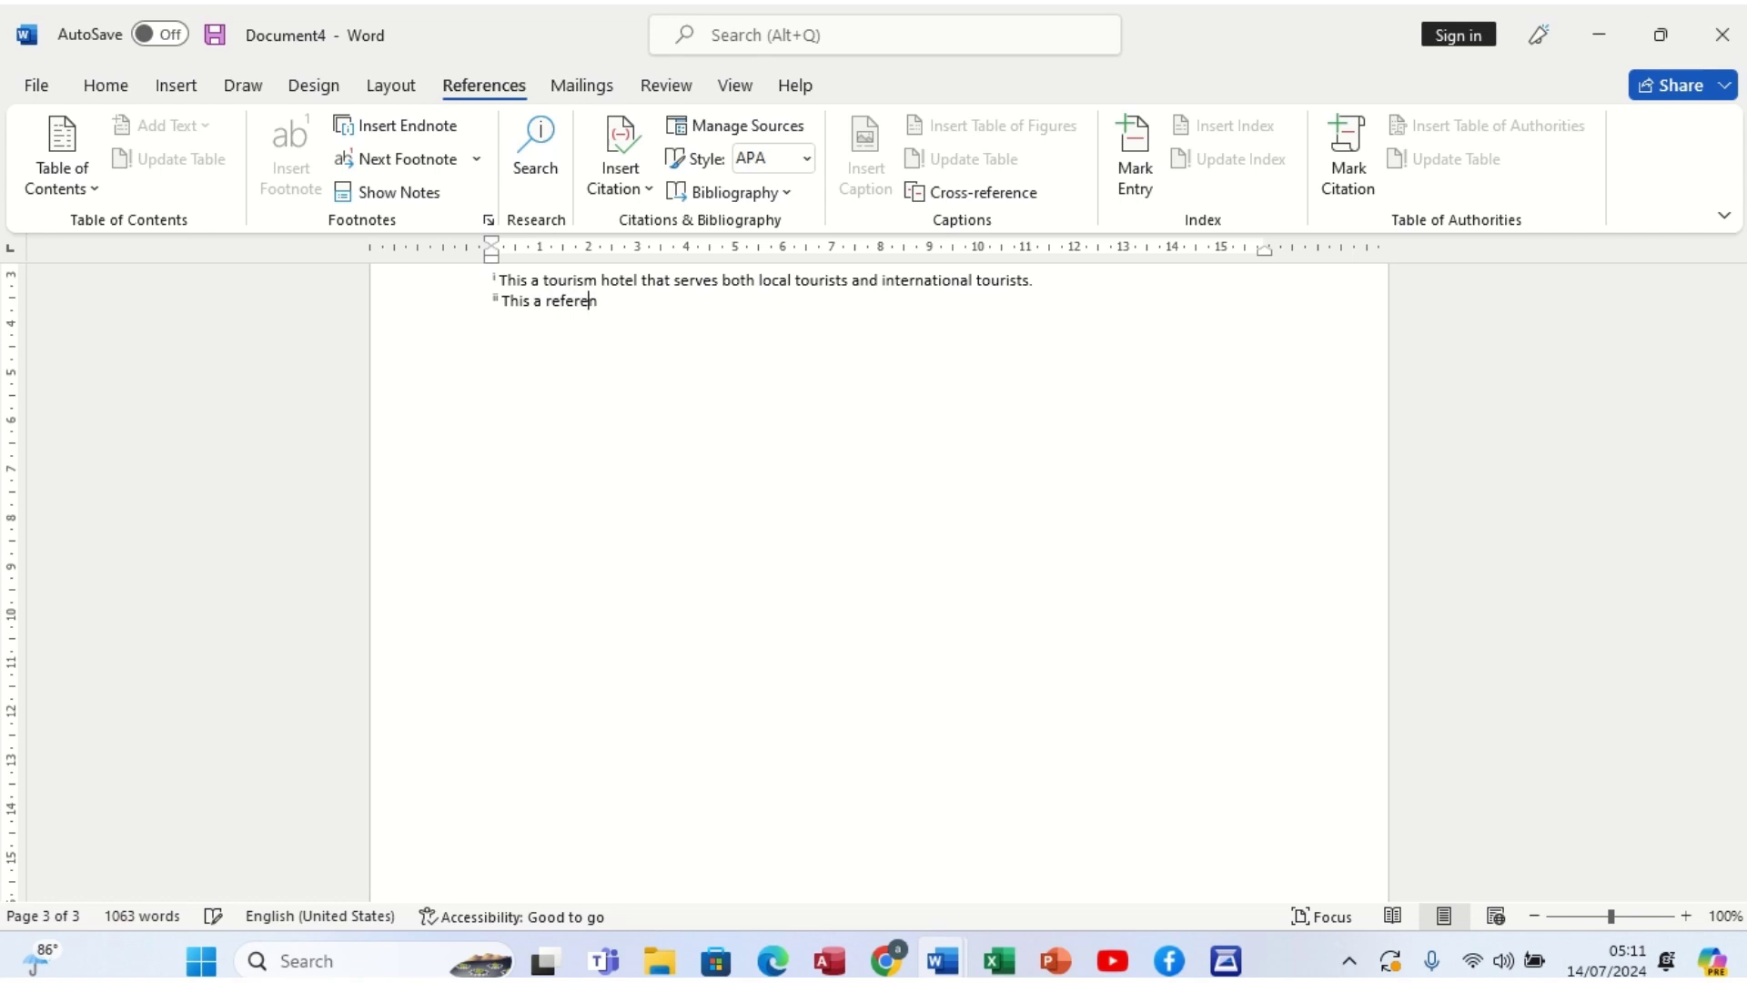
{"action": "type", "text": "ce."}
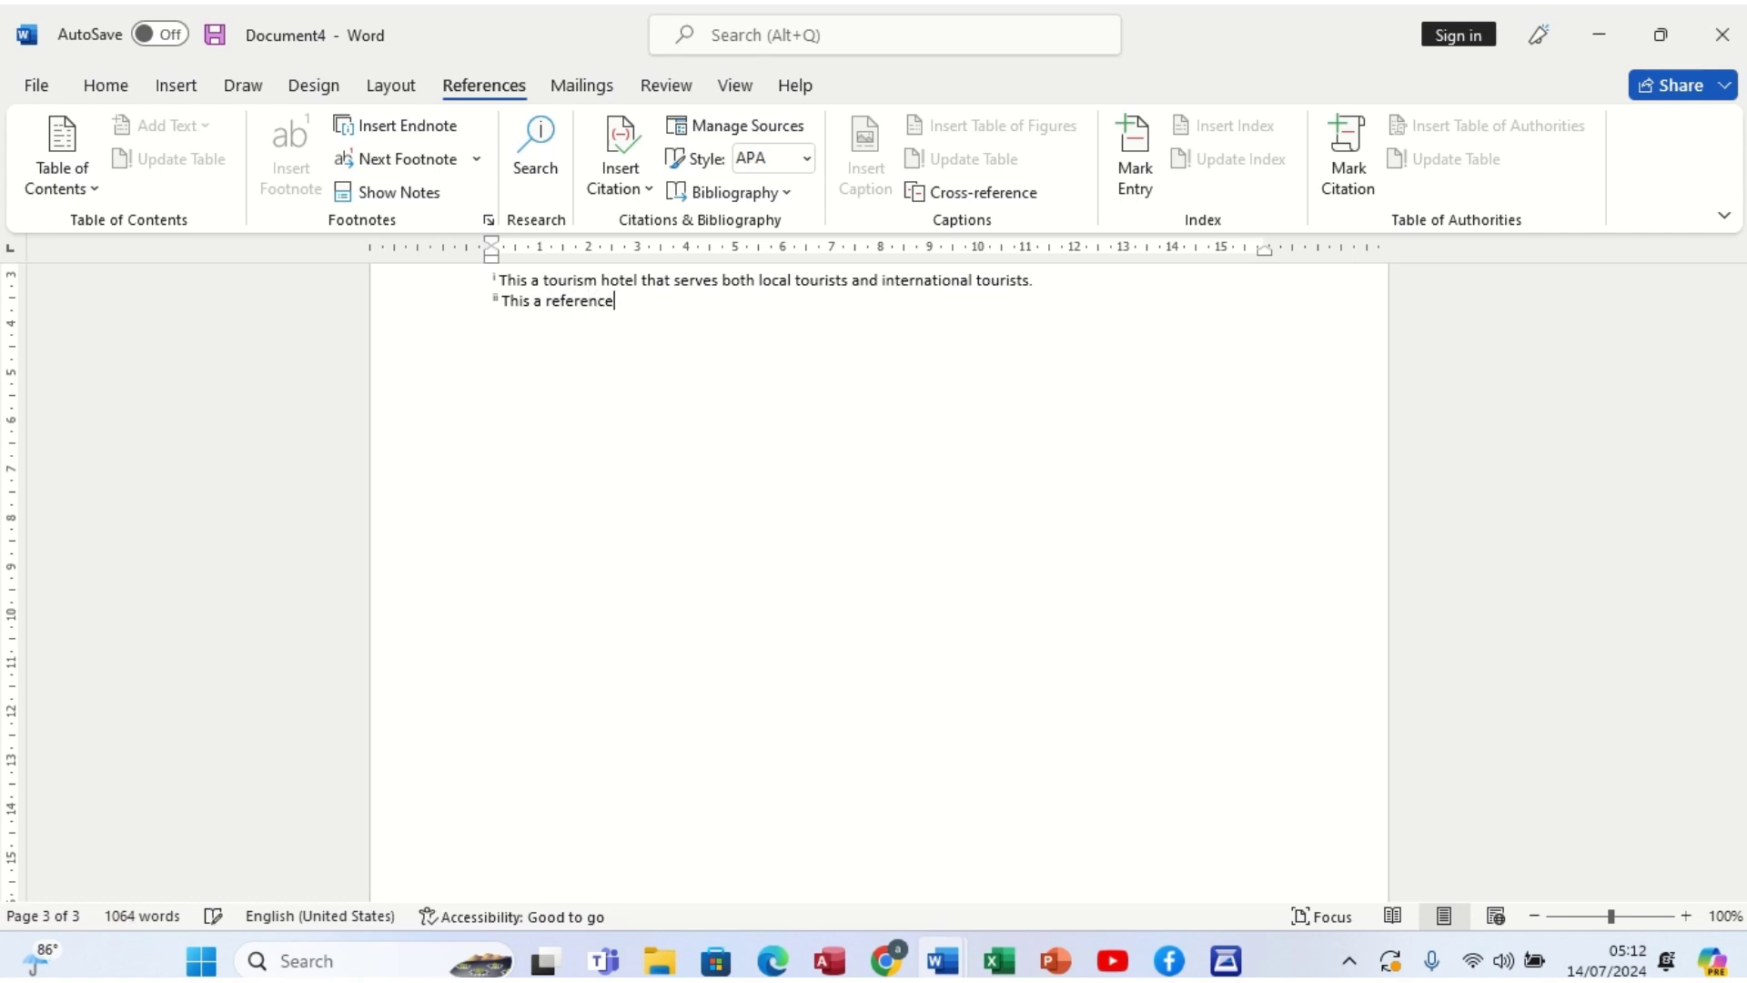